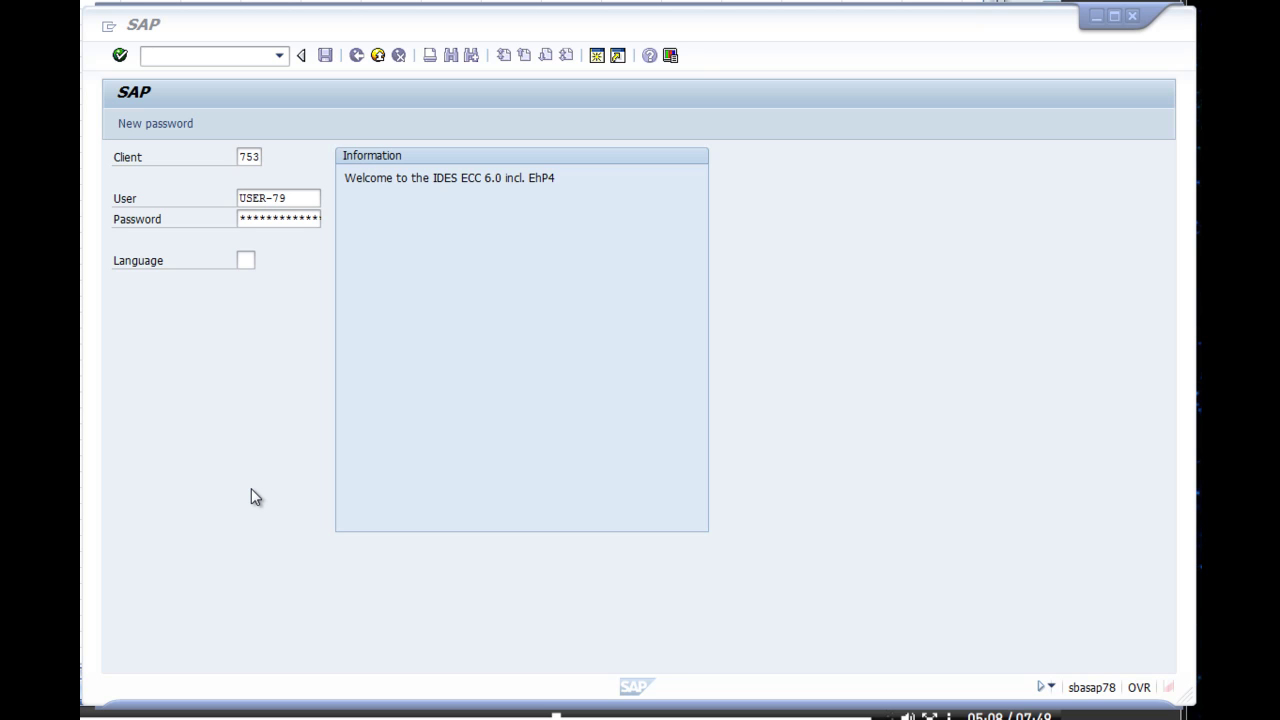
Log on to client 753 with the prefilled credentials and dismiss the system messages
click(251, 488)
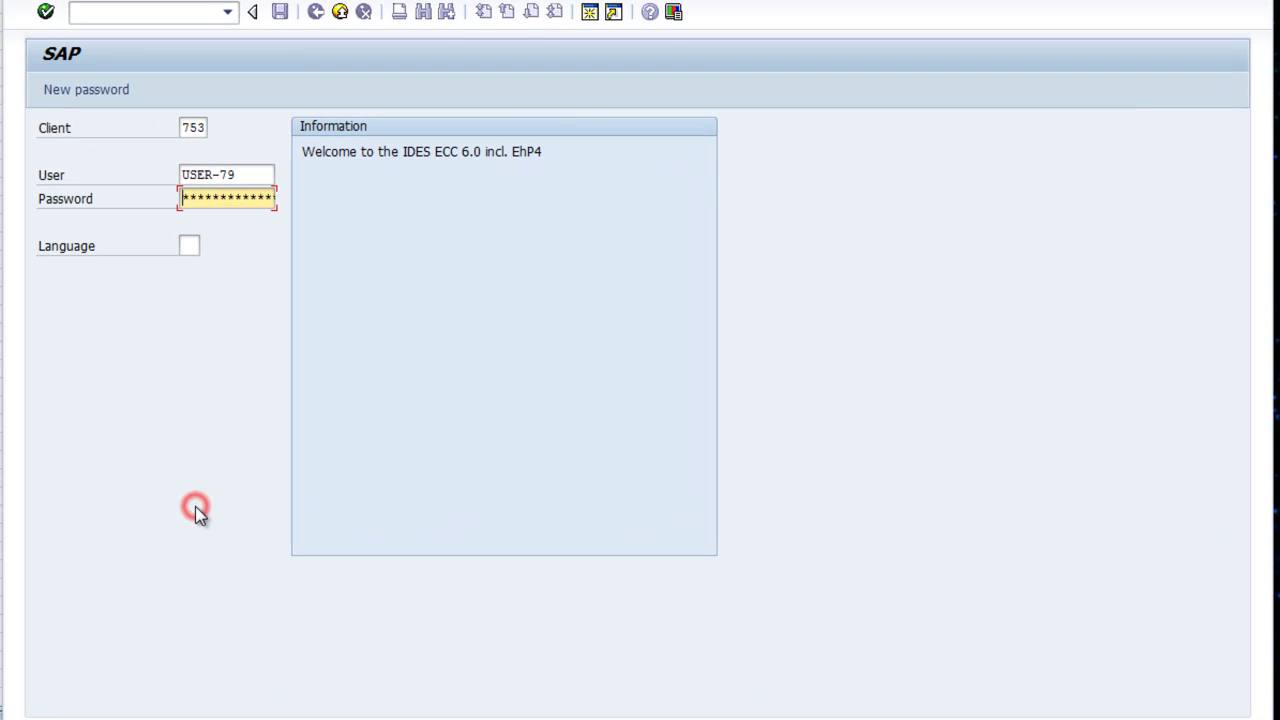
key(Return)
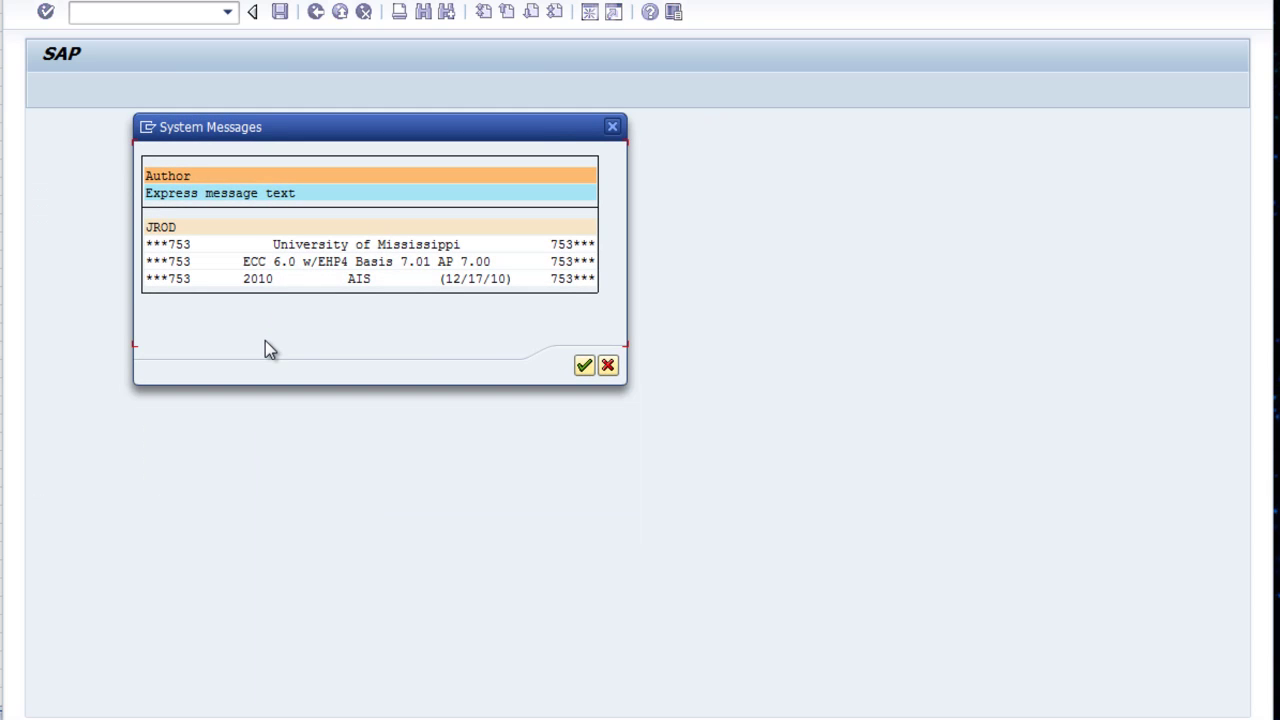
click(585, 367)
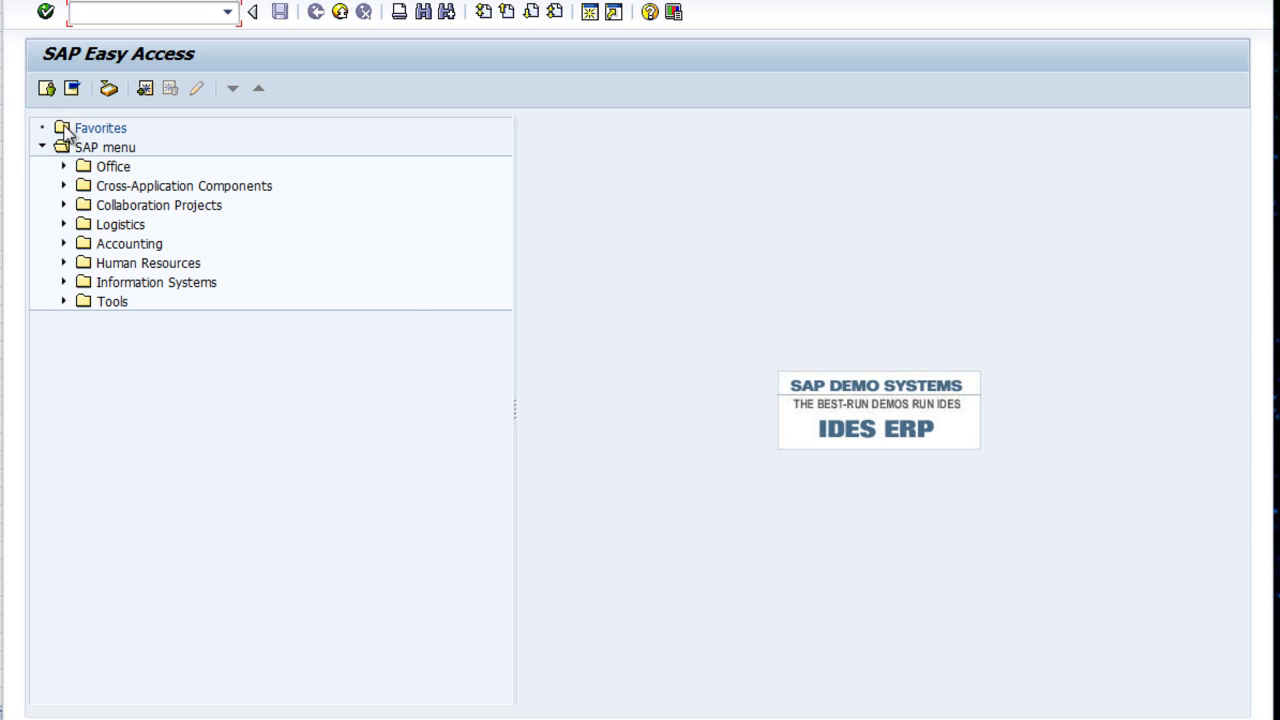
Expand the SAP menu through Accounting, Financial Accounting, General Ledger and Posting, and select FB50 - Enter G/L Account Document
click(46, 89)
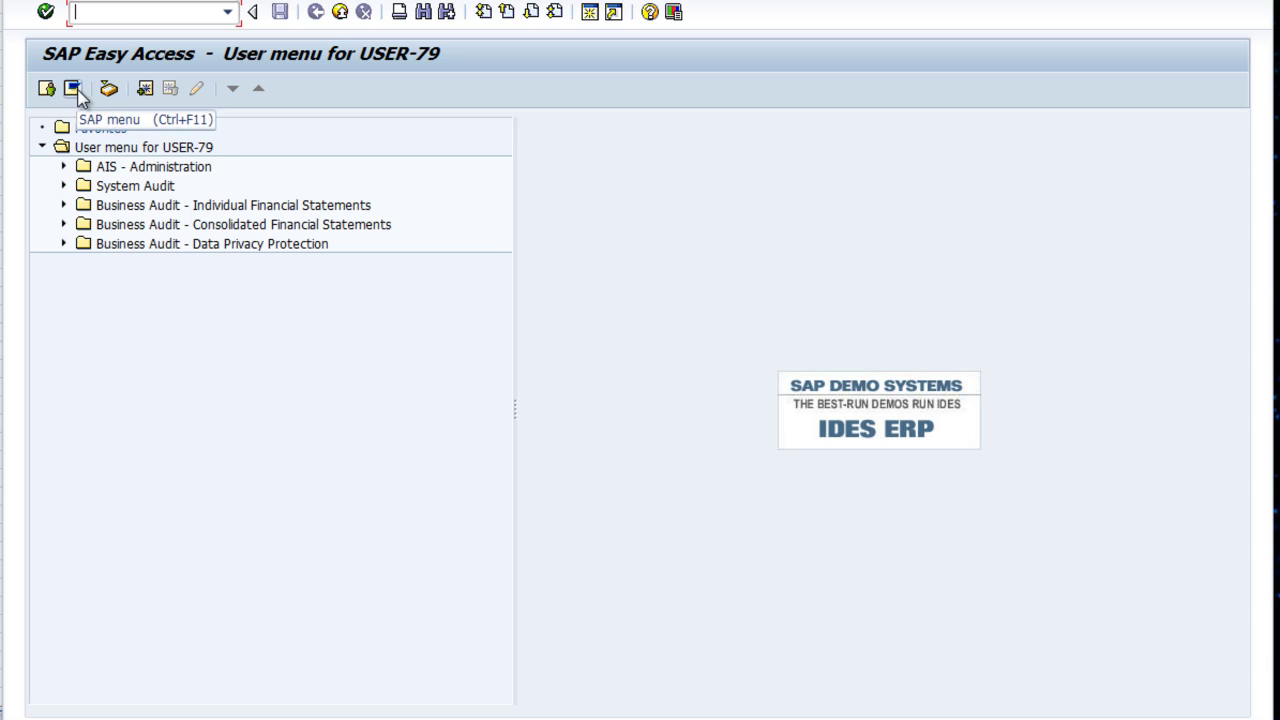
click(72, 90)
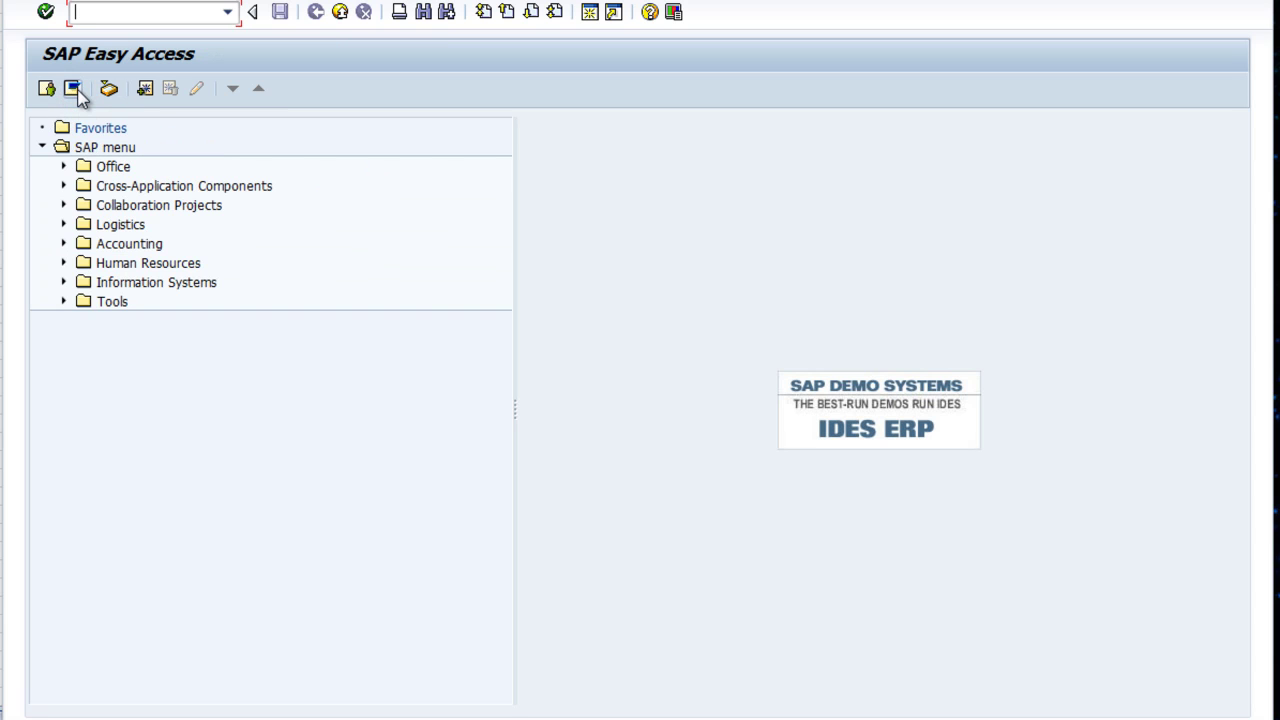
click(63, 244)
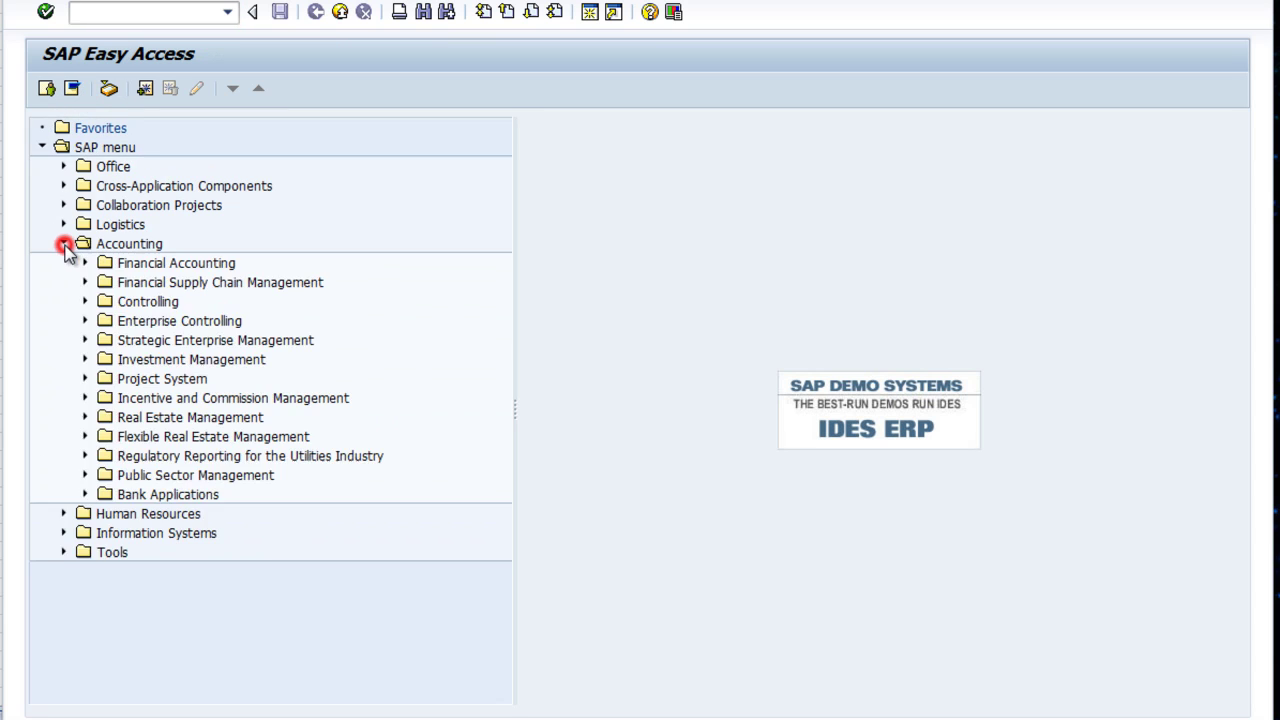
click(84, 263)
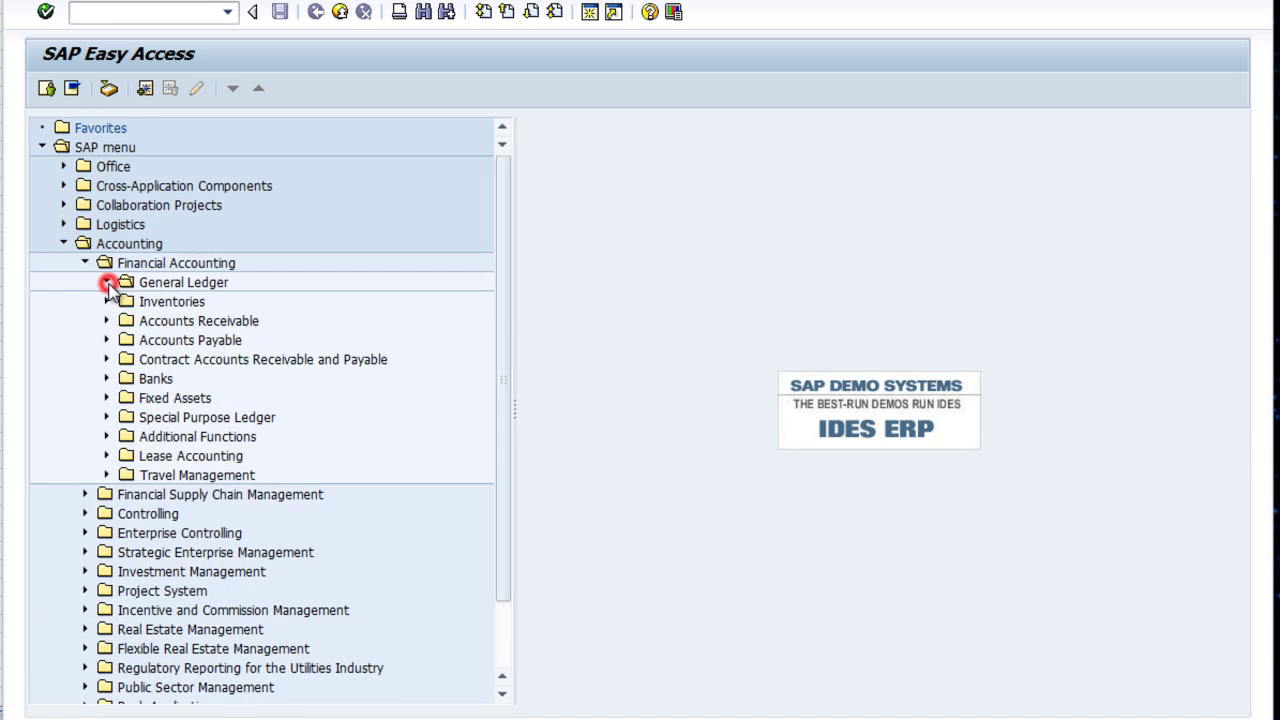
click(106, 283)
click(127, 301)
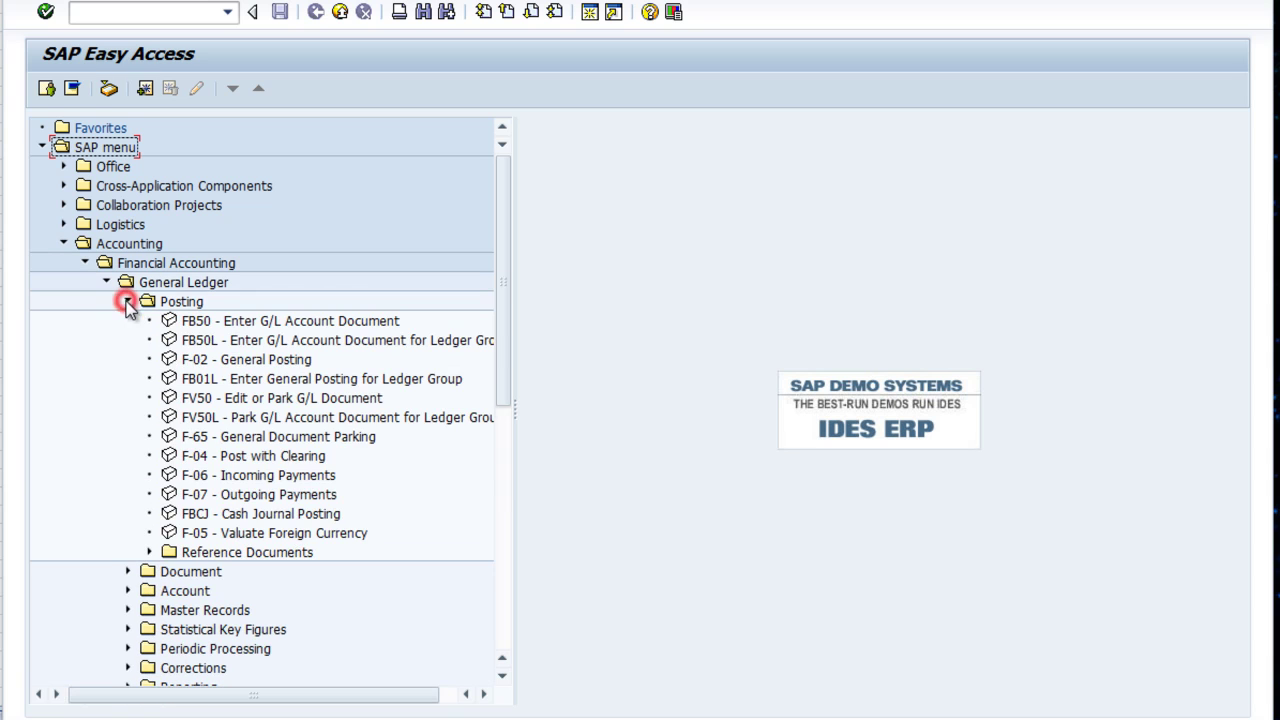
click(250, 321)
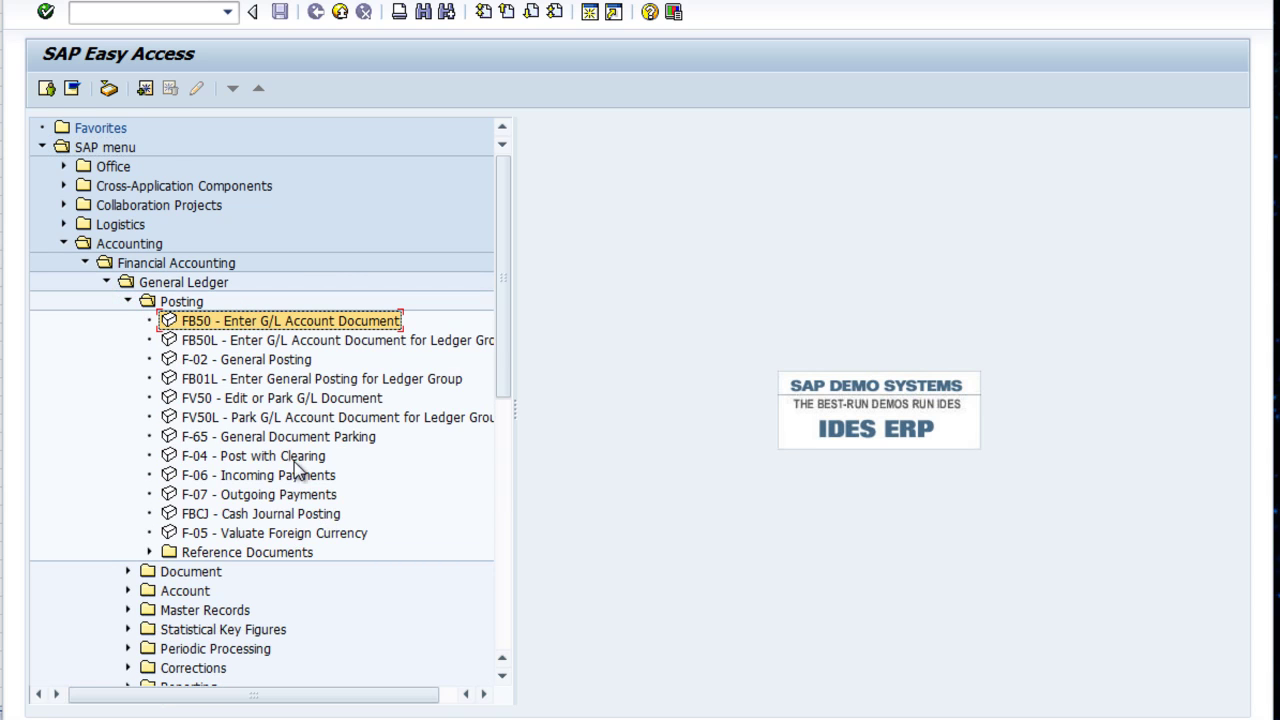
Check the Display technical names option in the menu display settings, and close them without changes
click(264, 1)
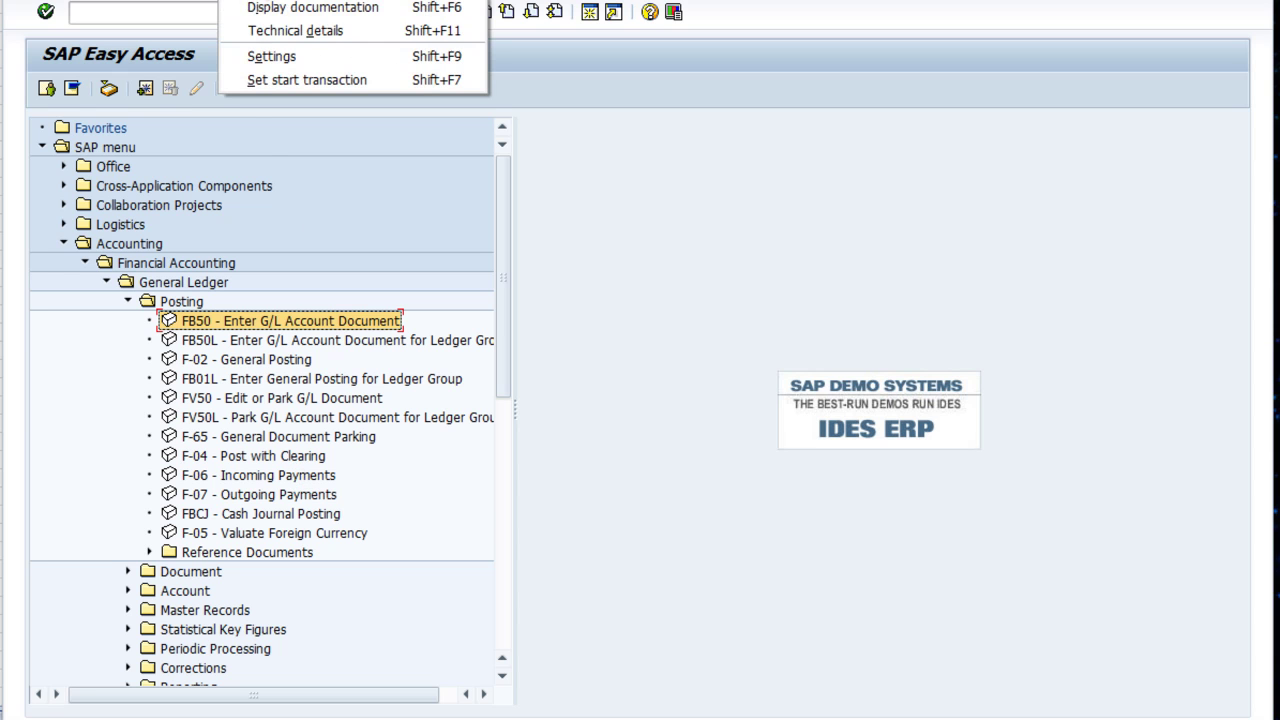
click(298, 59)
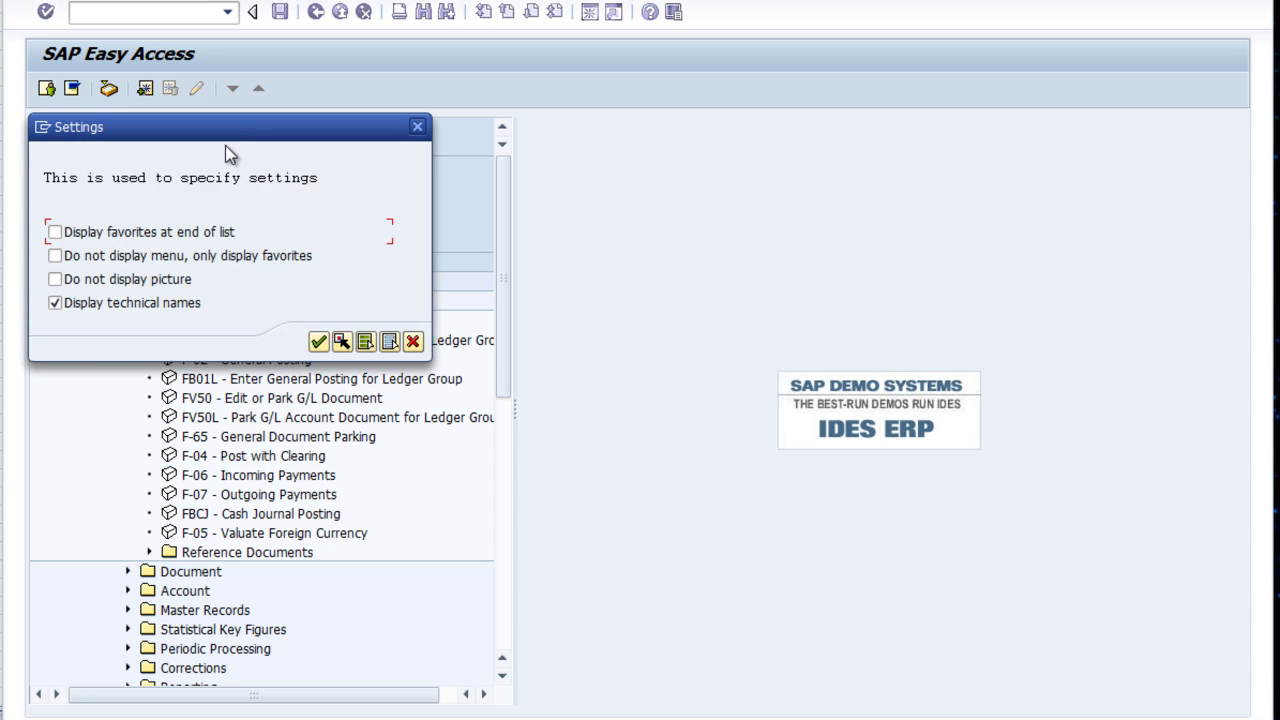
drag(228, 136, 617, 175)
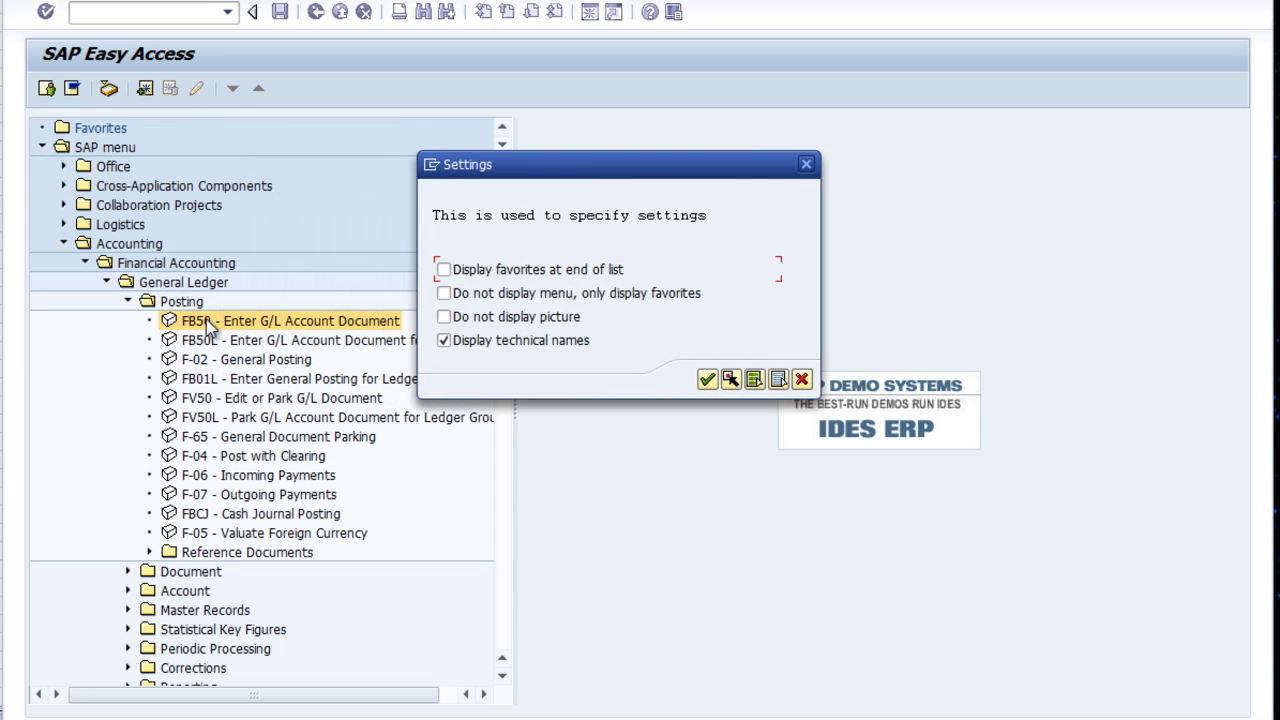
click(806, 380)
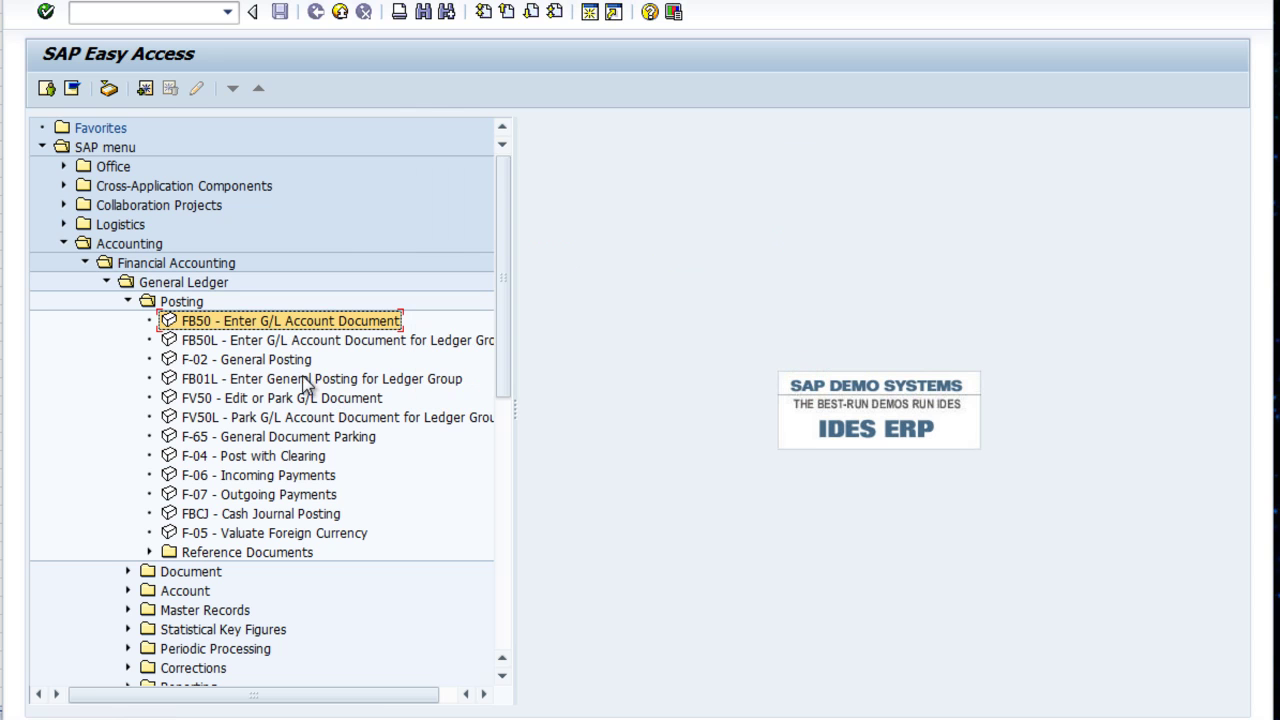
Collapse the expanded folders from Posting up to the SAP menu root
key(Left)
key(Left)
key(Left)
key(Left)
key(Left)
key(Left)
key(Left)
key(Left)
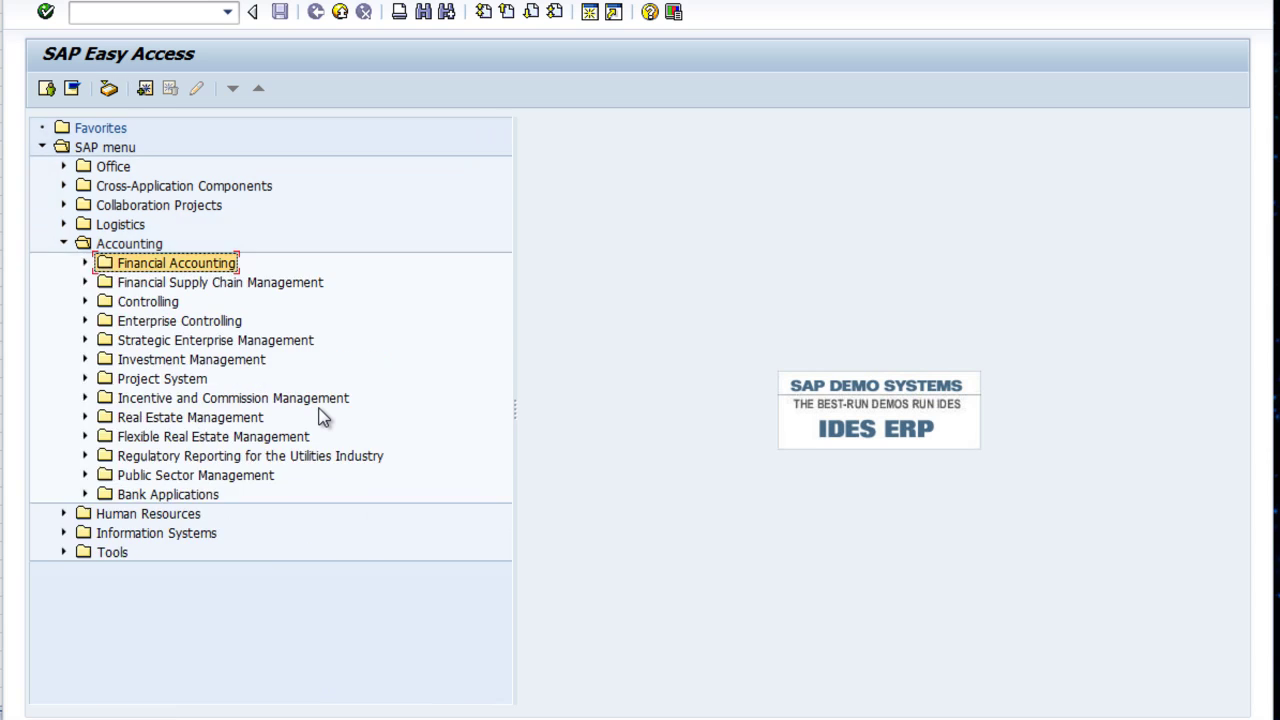
key(Left)
key(Left)
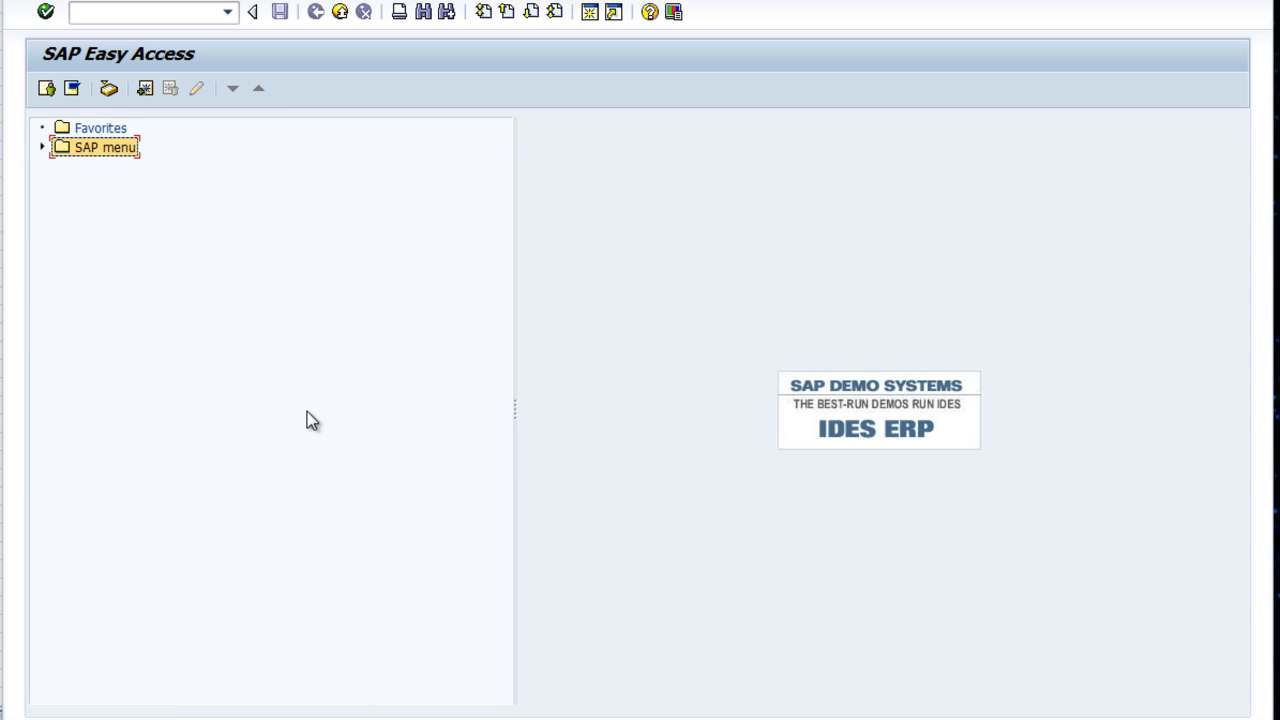
Start transaction FB50 directly by its transaction code
click(108, 12)
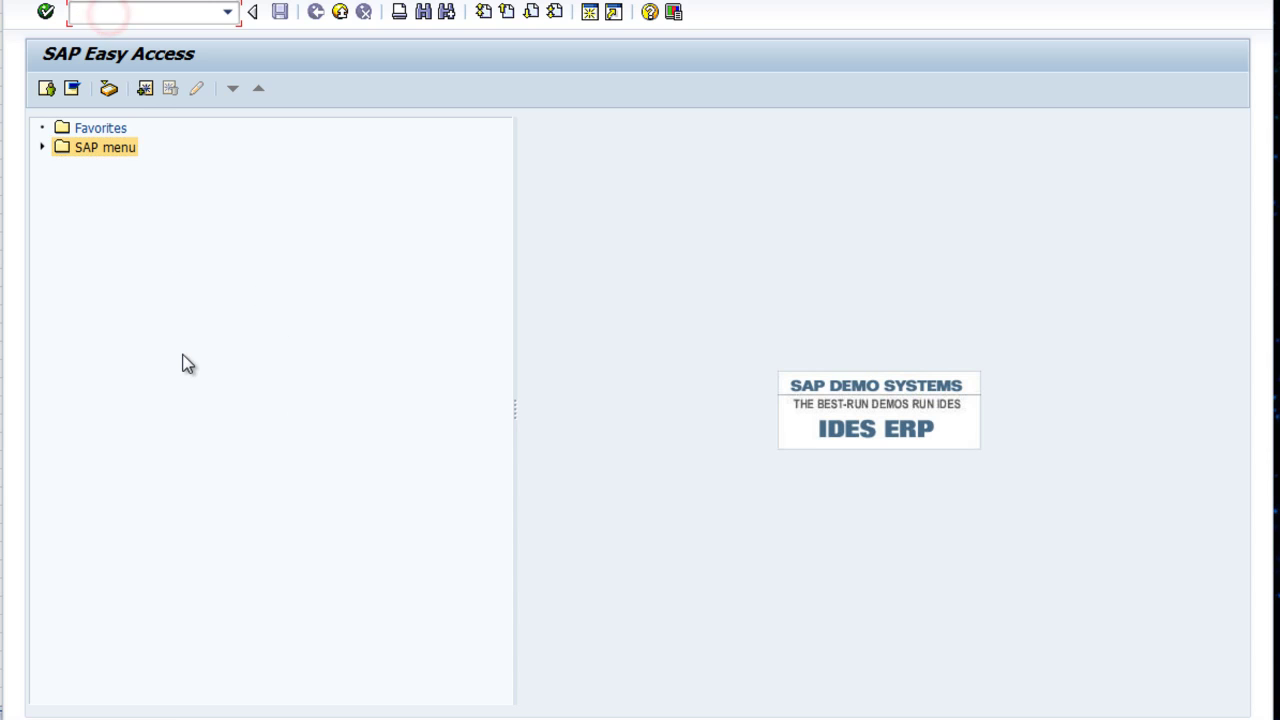
text(FB50)
key(Return)
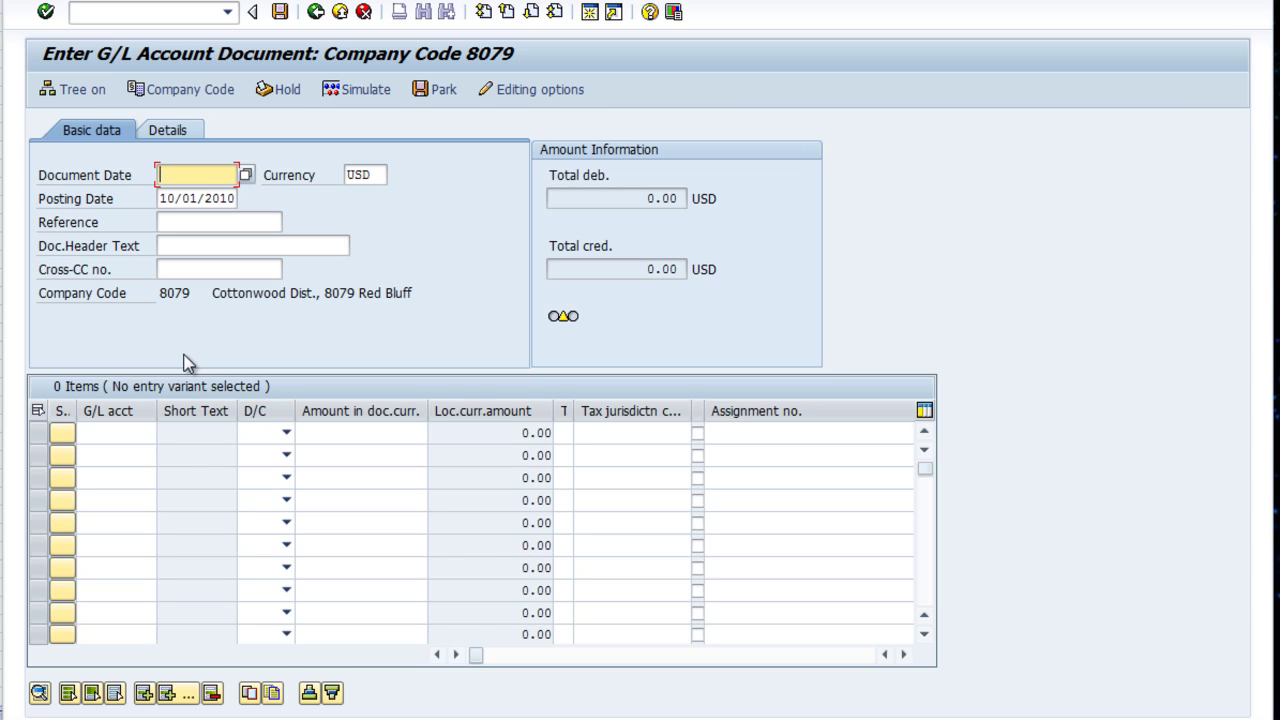
Set the document date to 1/2/2007 and keep the currency as USD
text(1/)
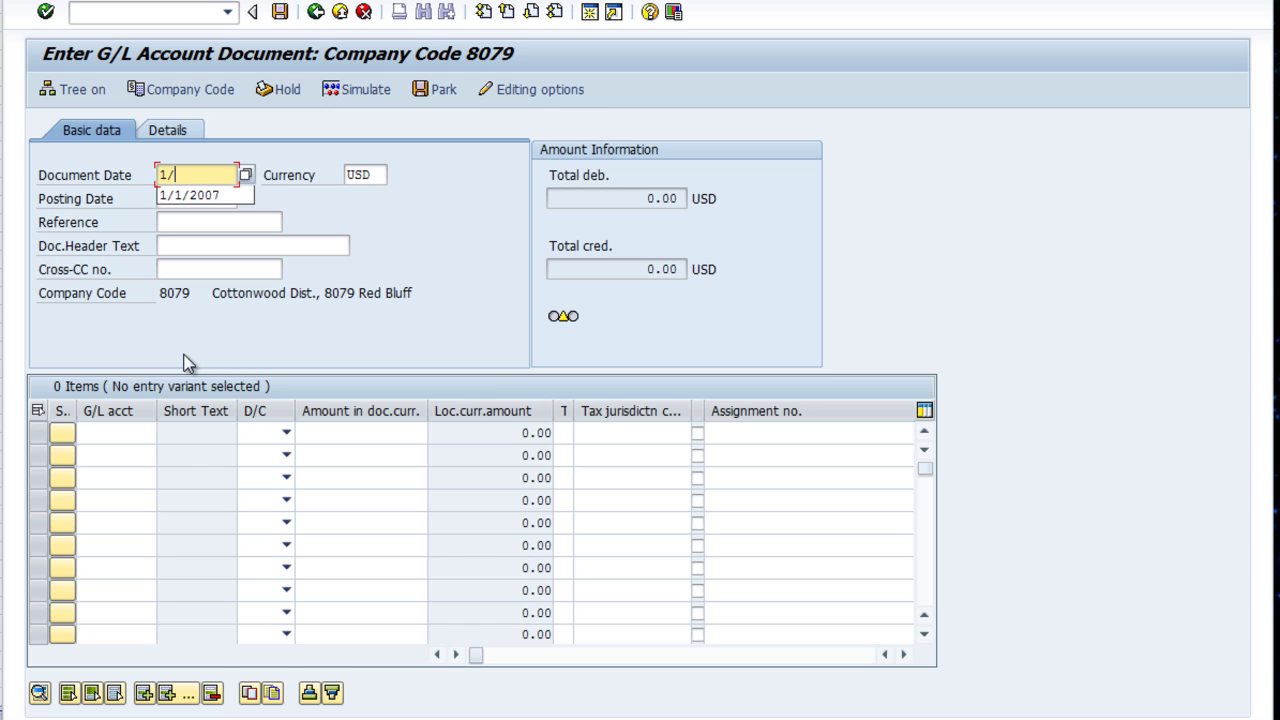
text(2/2007)
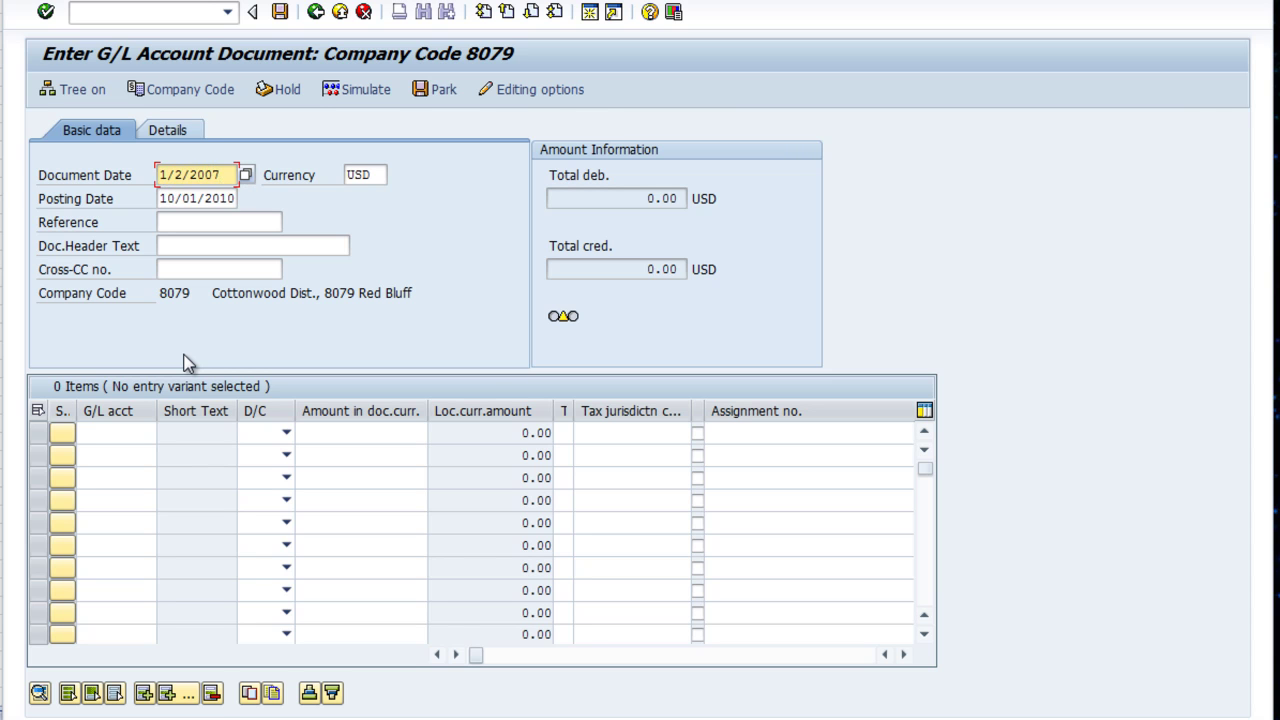
key(Tab)
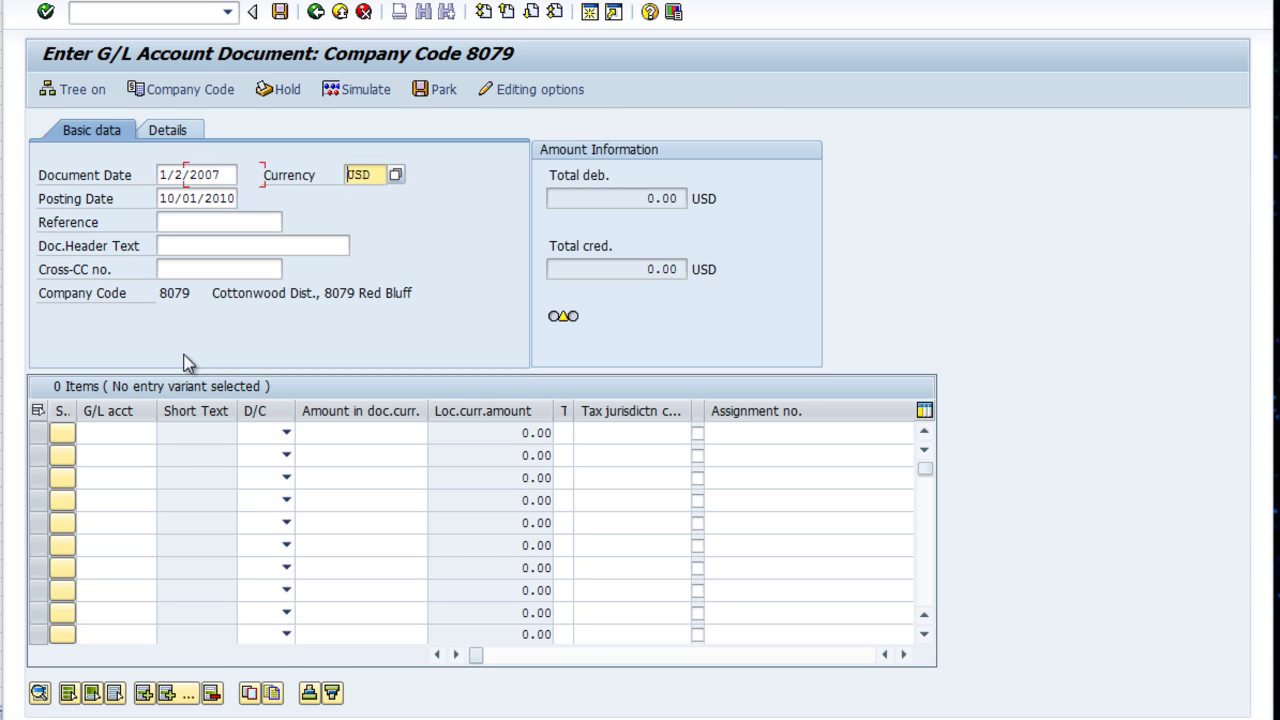
key(Tab)
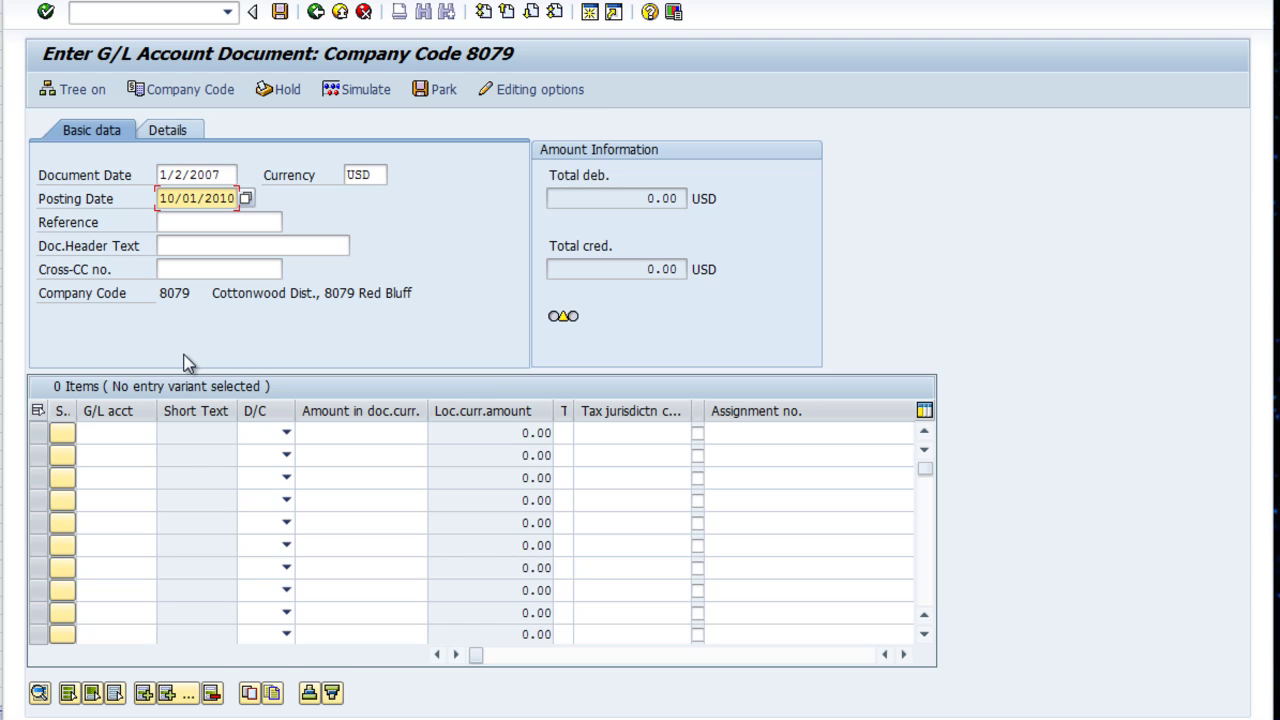
Replace the posting date with 1/2/2007 and enter 1 as the reference
key(Delete)
key(Delete)
key(Delete)
key(Delete)
key(Delete)
key(Delete)
key(Delete)
key(Delete)
key(Delete)
key(Delete)
text(1/2/2007)
key(Tab)
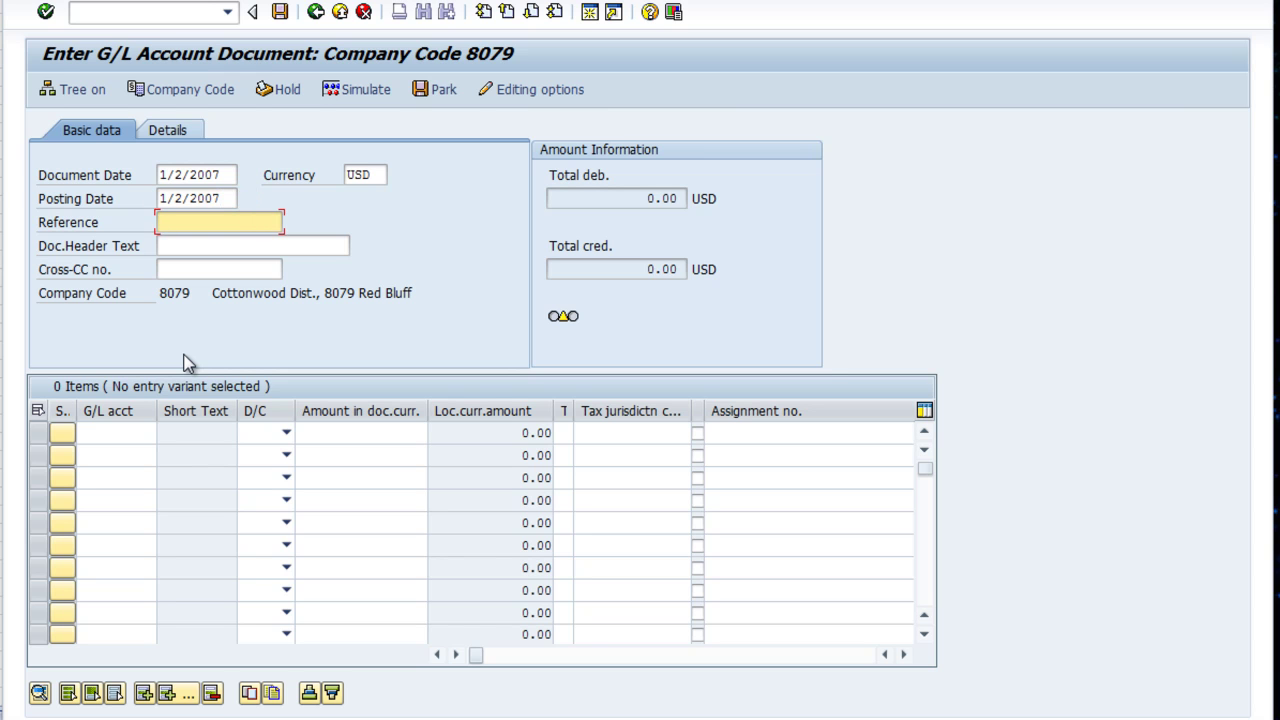
text(1)
key(Tab)
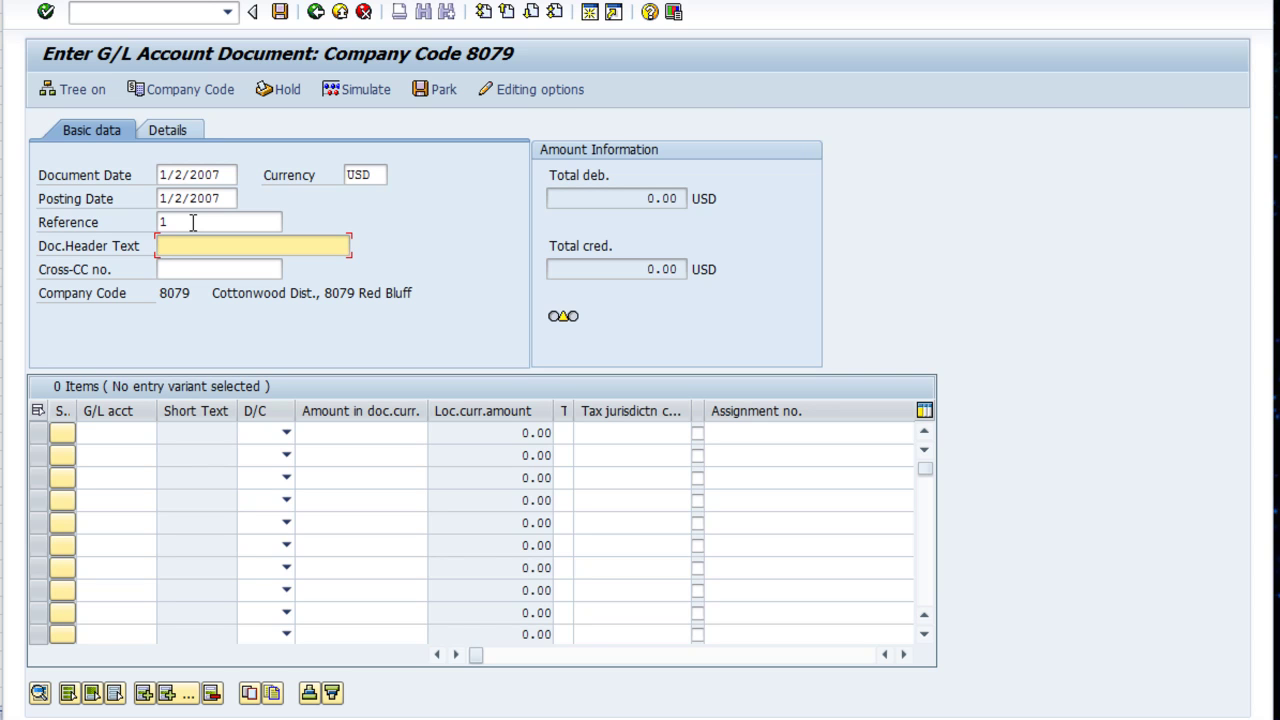
Enter the first line item as a debit of 20400 to G/L account 2002
click(102, 438)
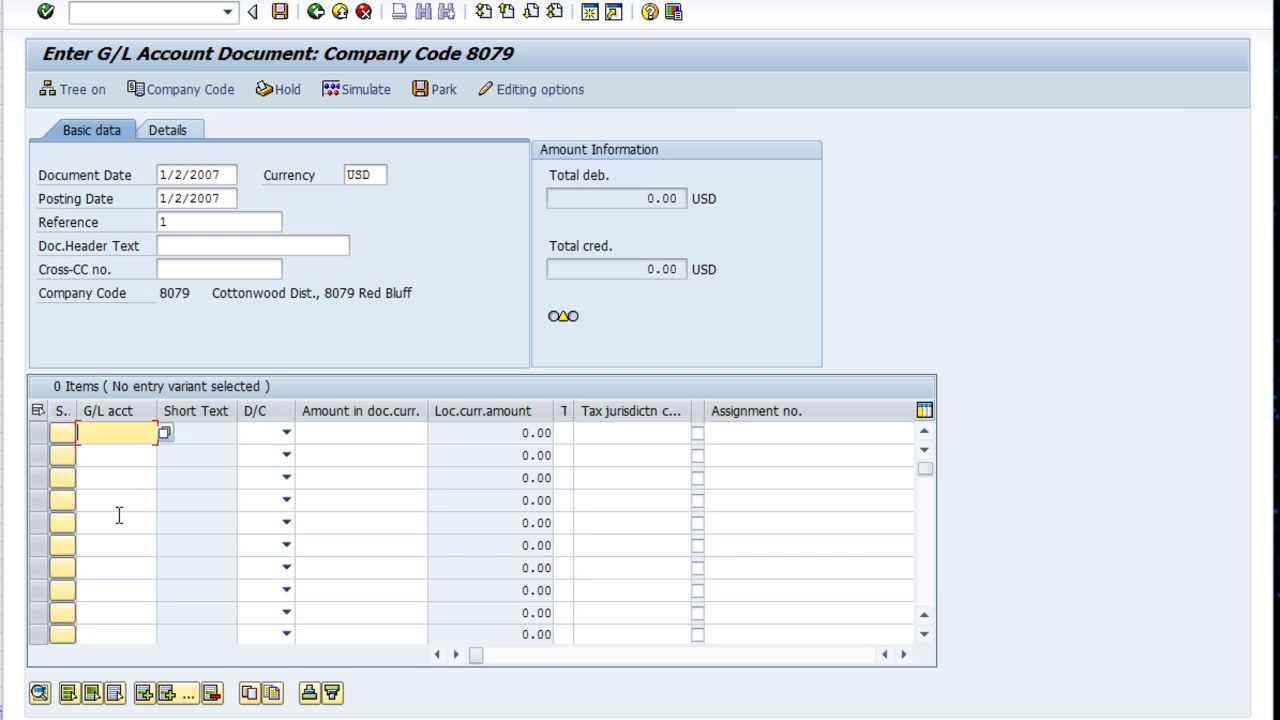
text(2002)
key(Tab)
key(Down)
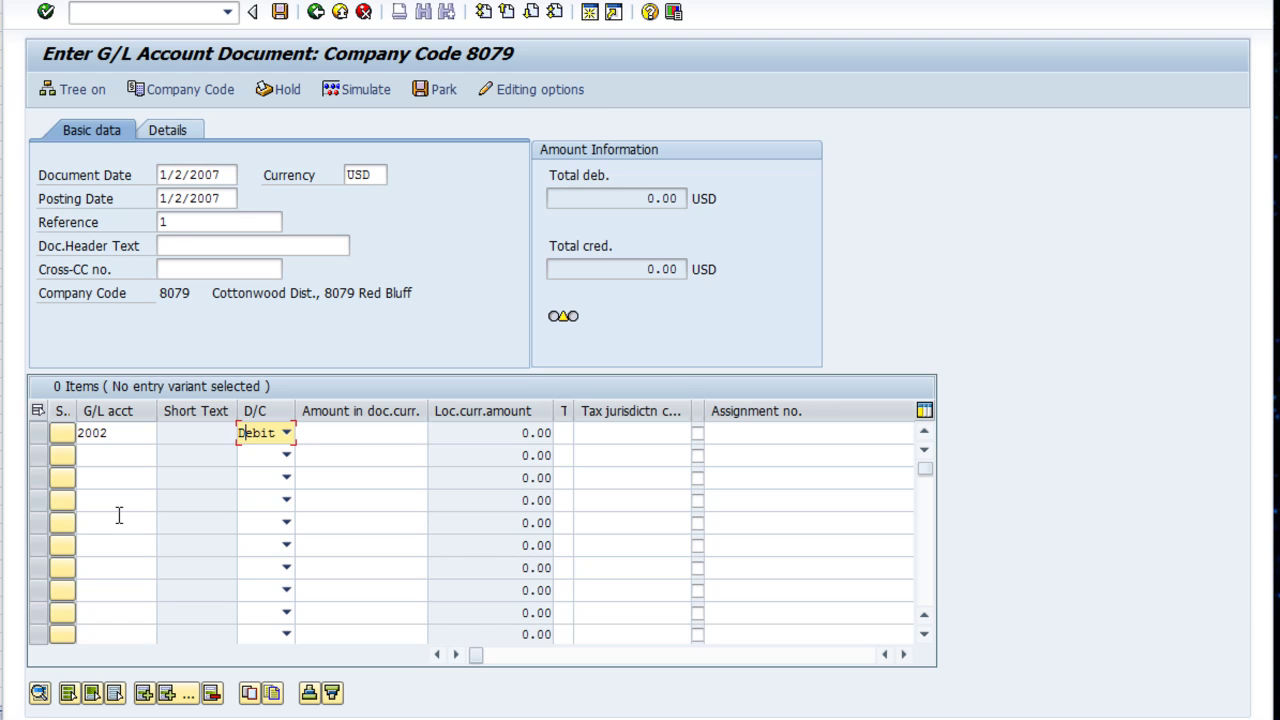
key(Tab)
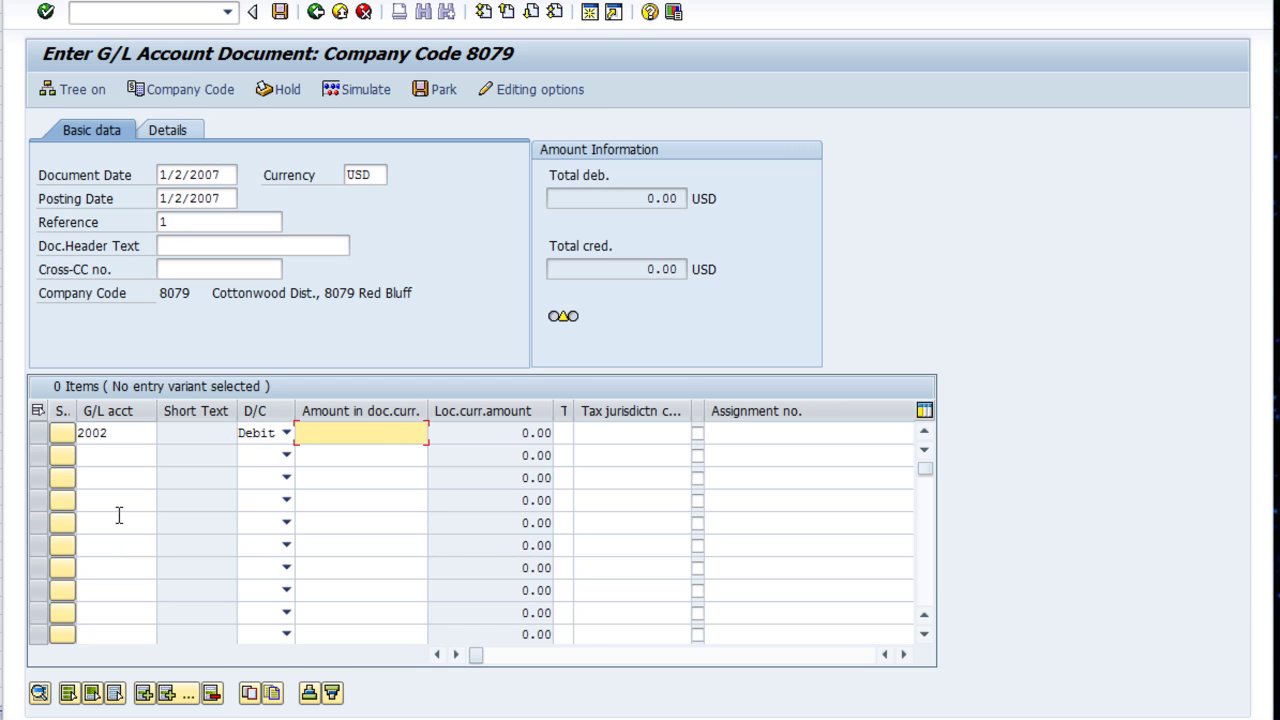
text(20400)
click(843, 657)
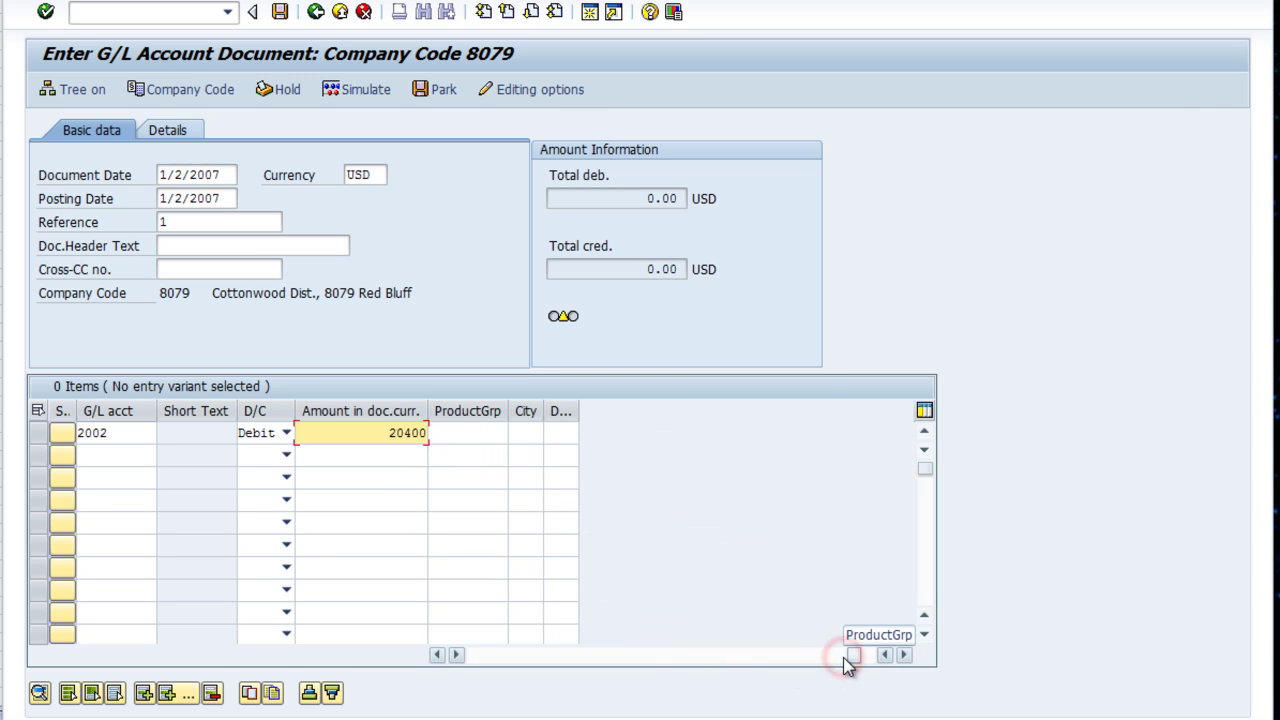
drag(851, 657, 827, 658)
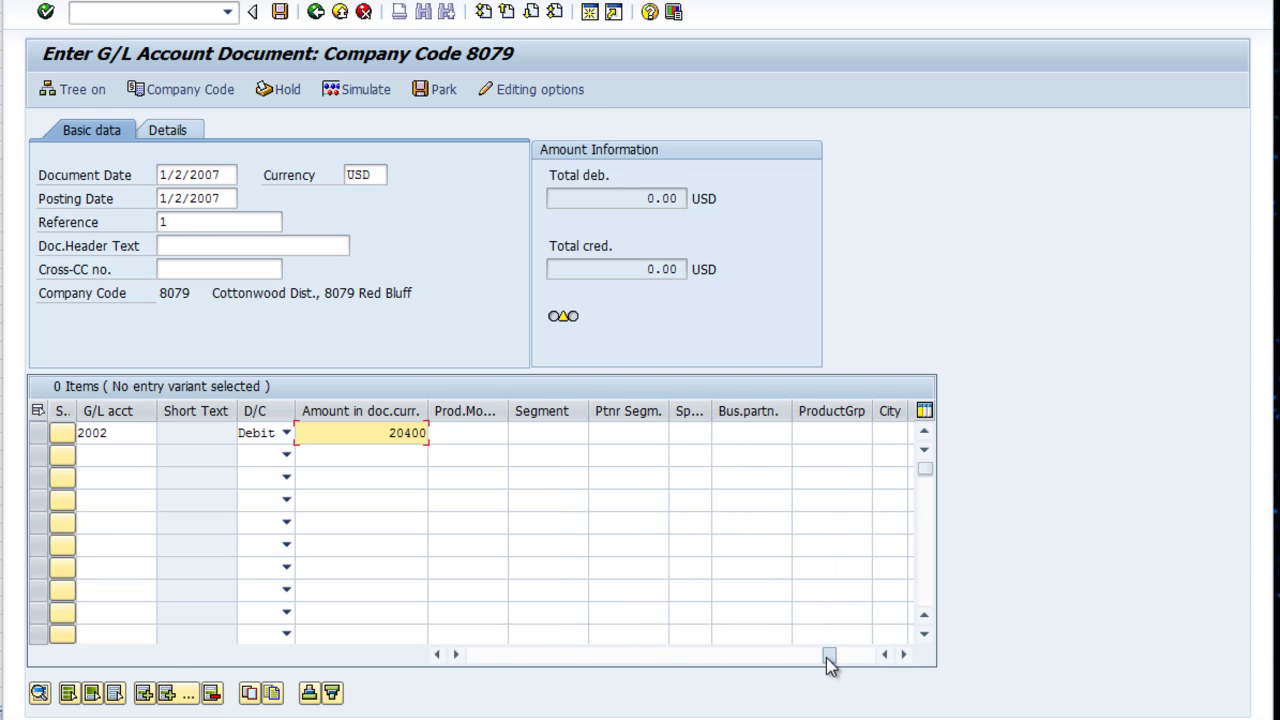
drag(828, 658, 473, 659)
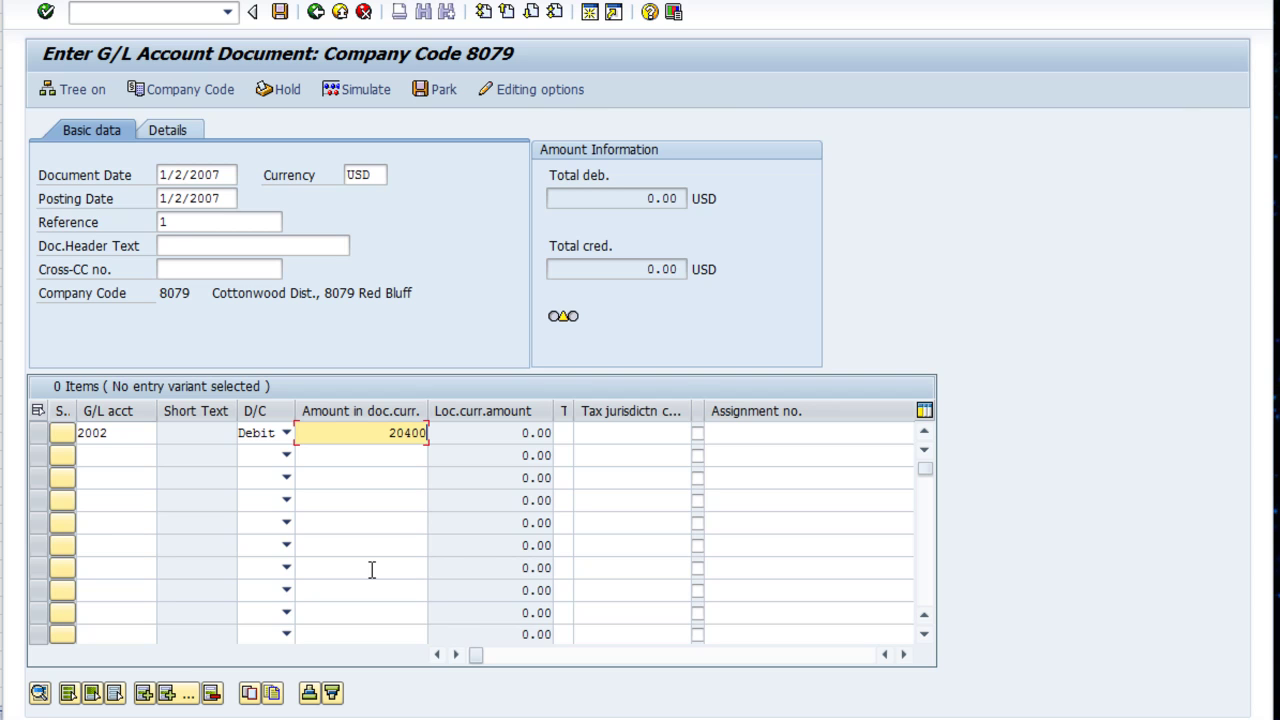
Validate the debit line item and accept the entered document and posting dates
key(Return)
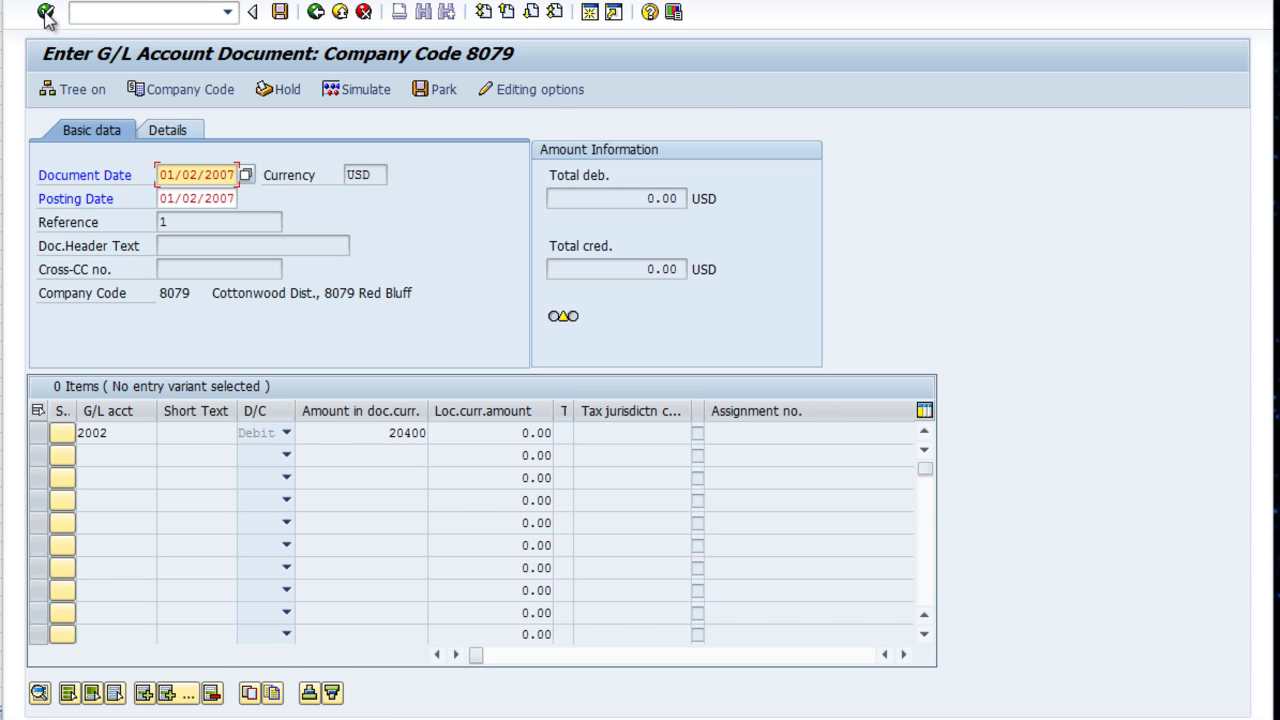
click(45, 13)
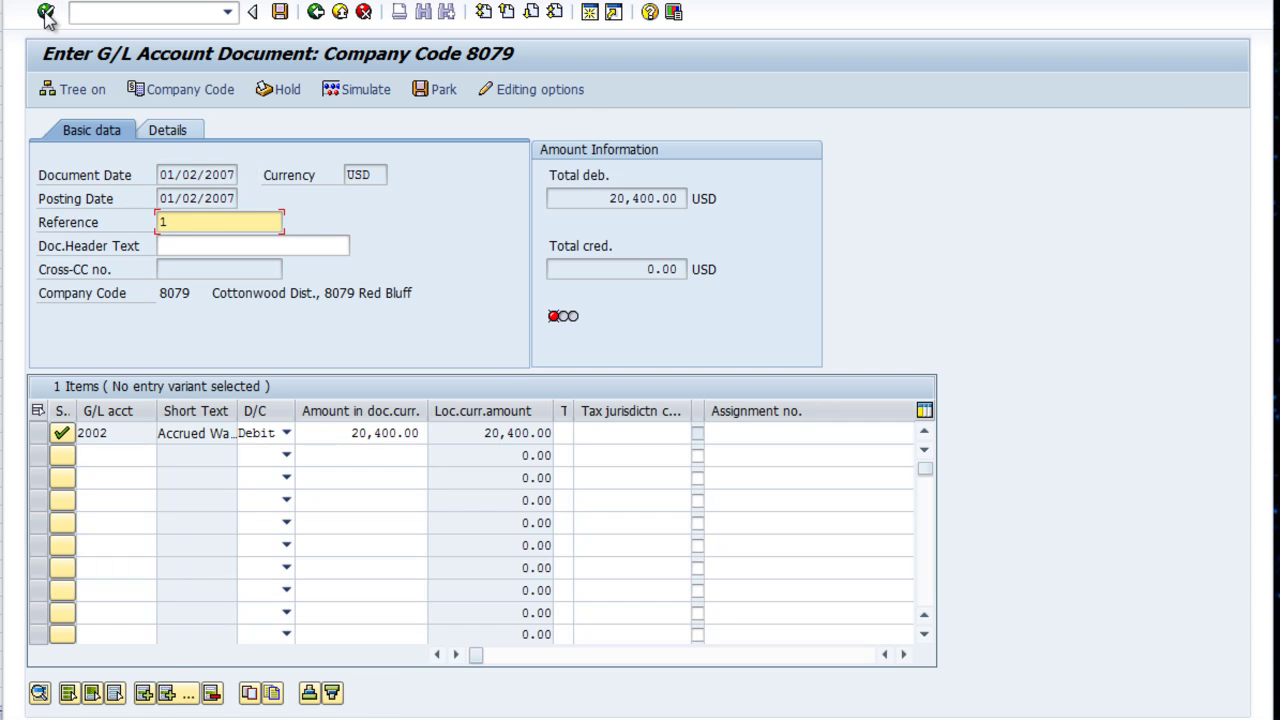
Add a second line item crediting G/L account 1001 with 20400 and validate it
click(89, 452)
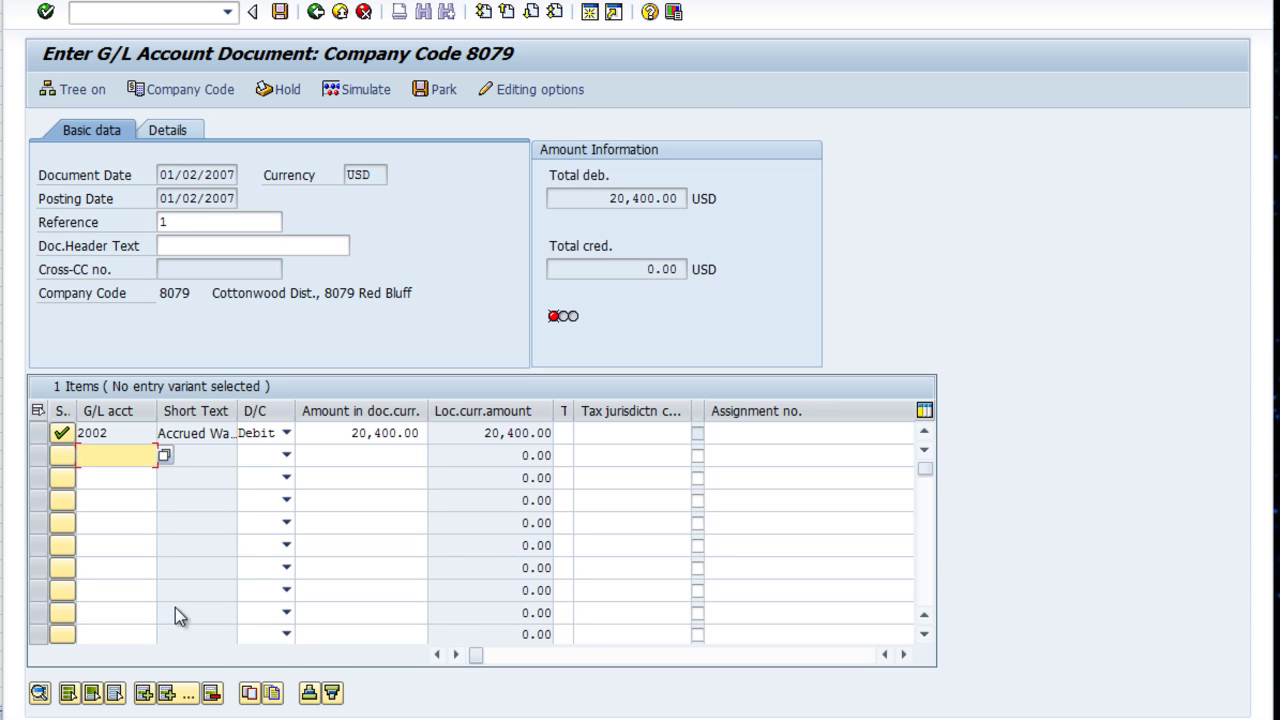
text(1001)
key(Tab)
text(C)
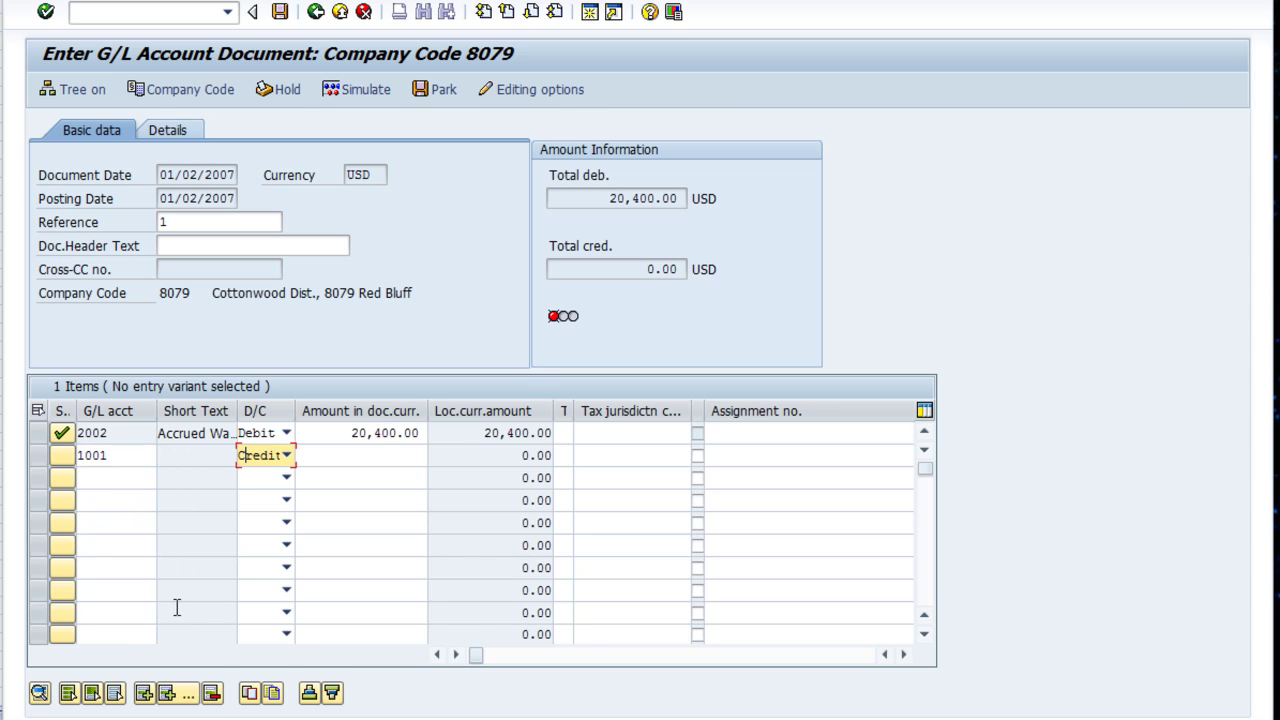
key(Tab)
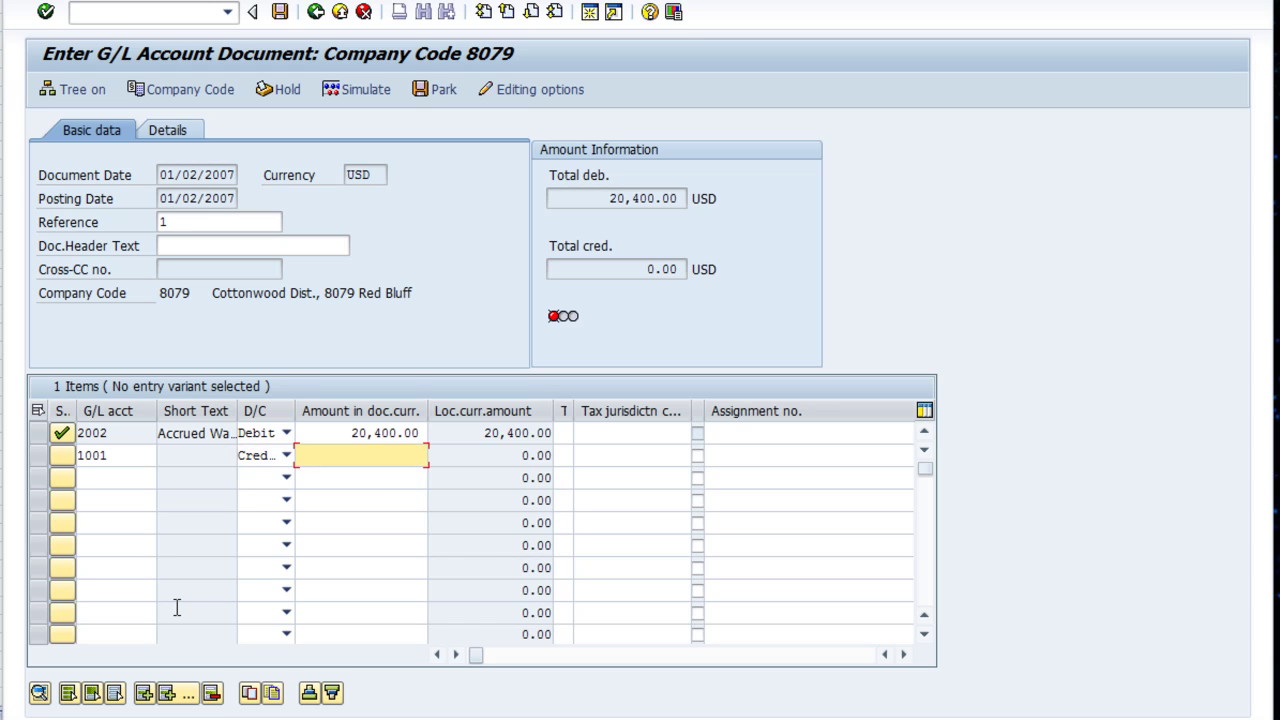
text(2044)
key(BackSpace)
text(00)
key(Return)
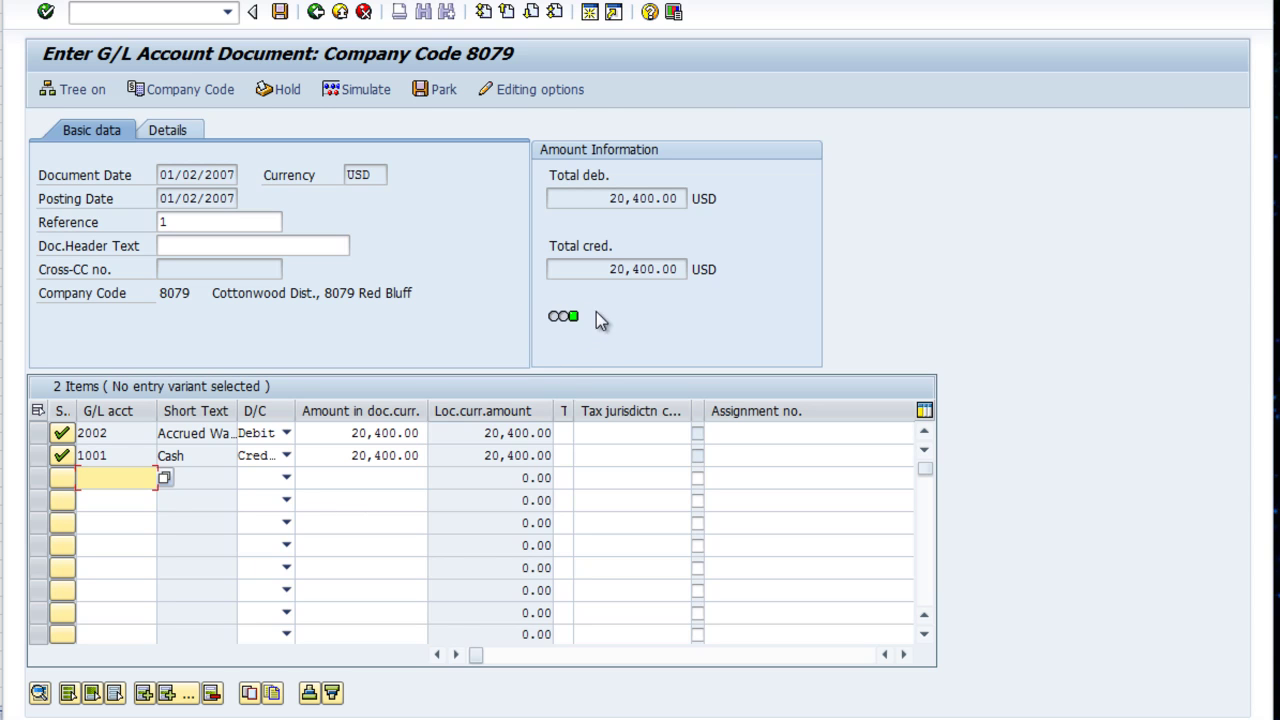
Widen the Short Text column to show the full account names, and post the G/L account document
click(574, 334)
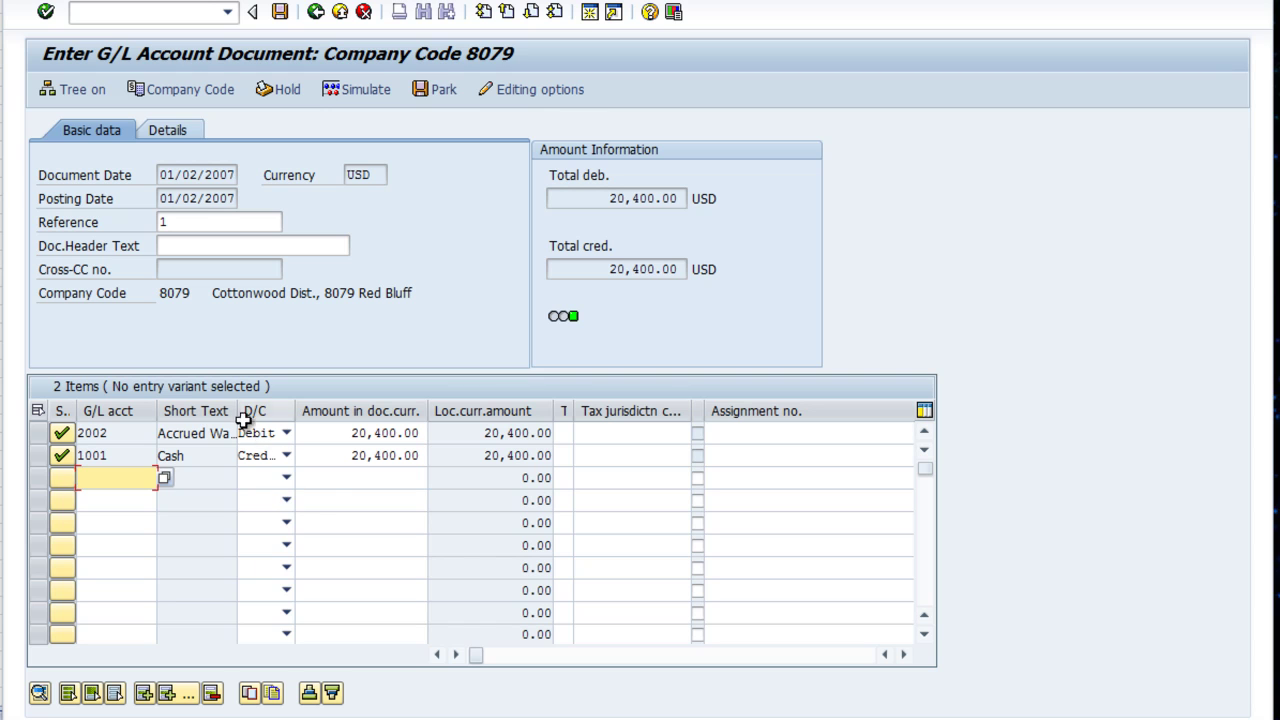
drag(237, 412, 320, 412)
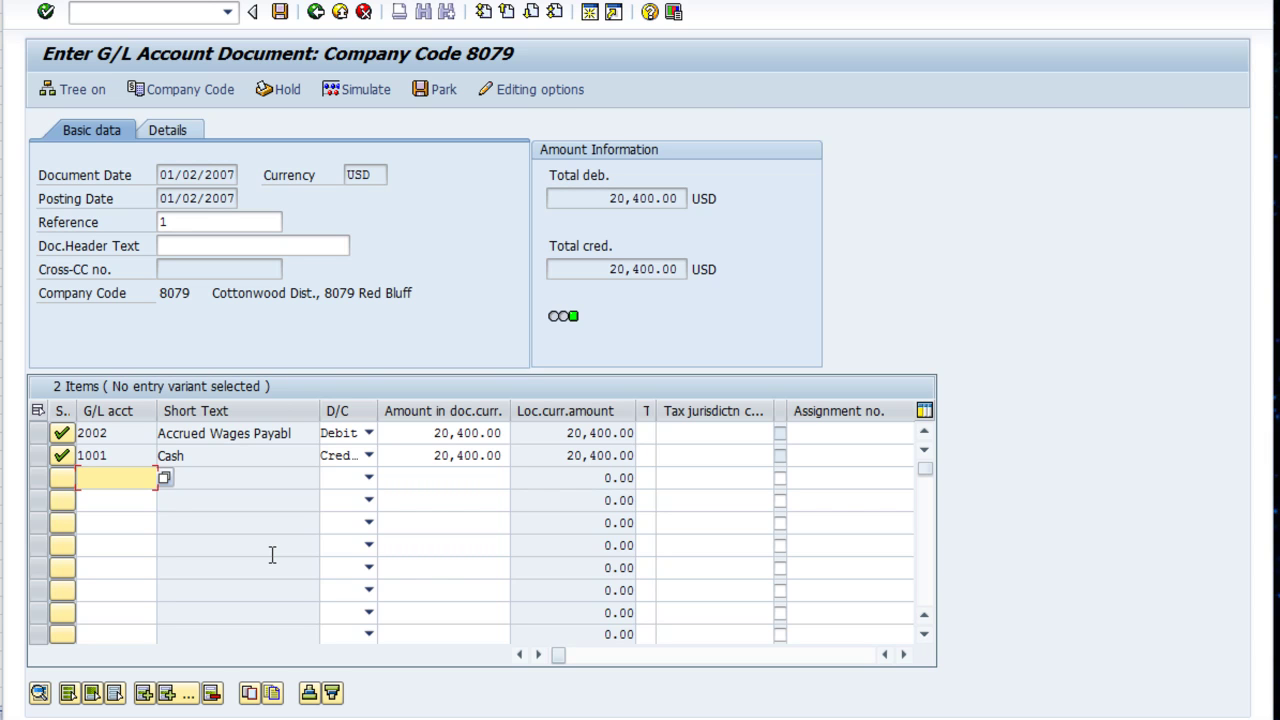
click(279, 12)
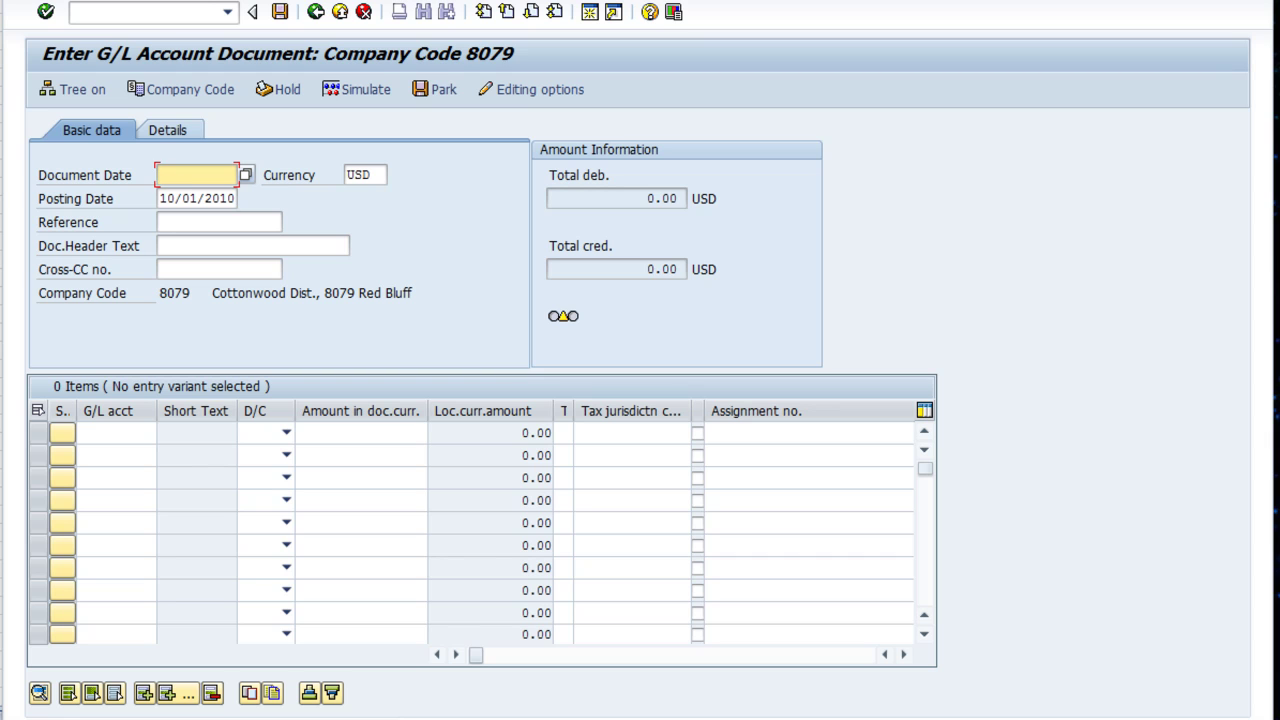
Display the details of the posting message, highlight its full text, and close the message window
key(Return)
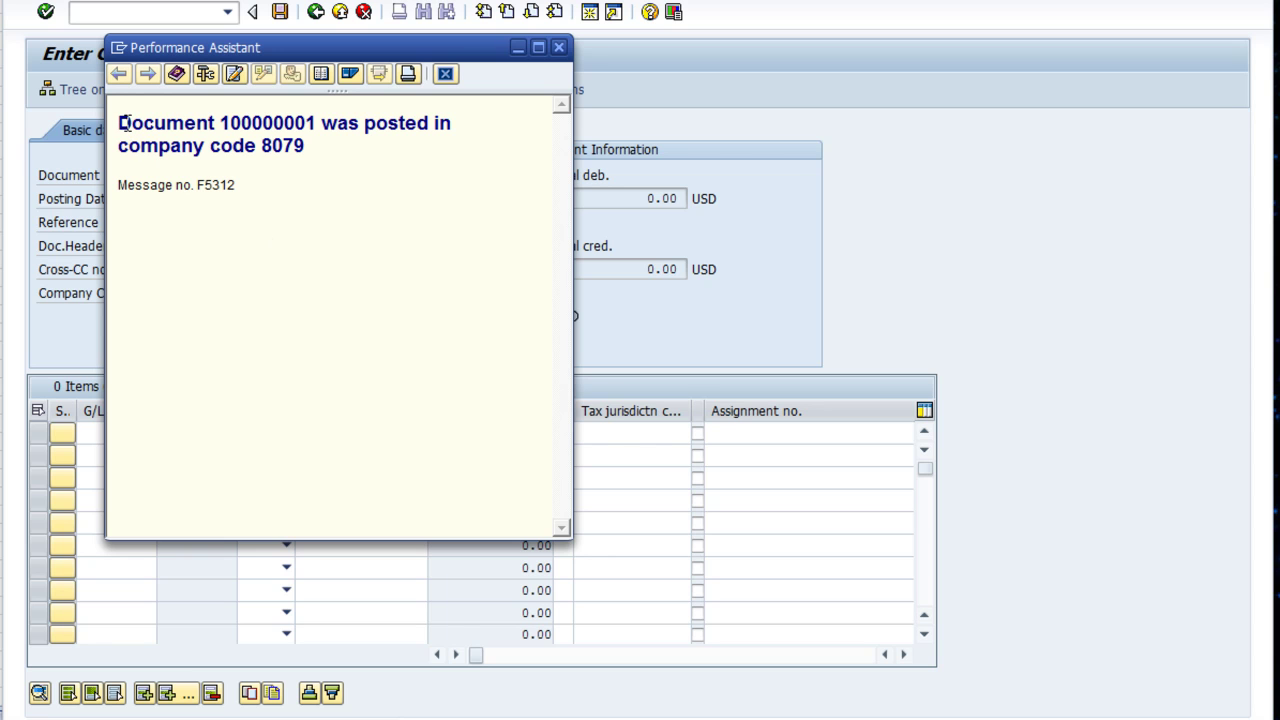
drag(118, 122, 468, 171)
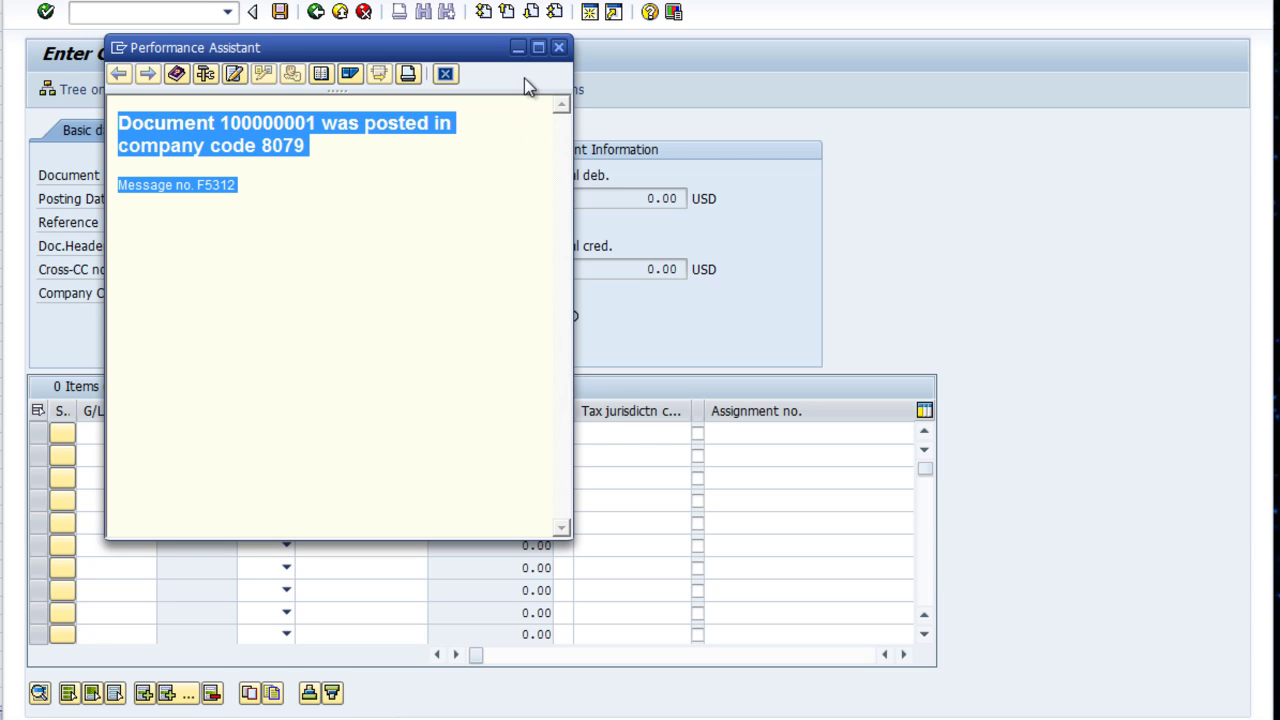
click(559, 48)
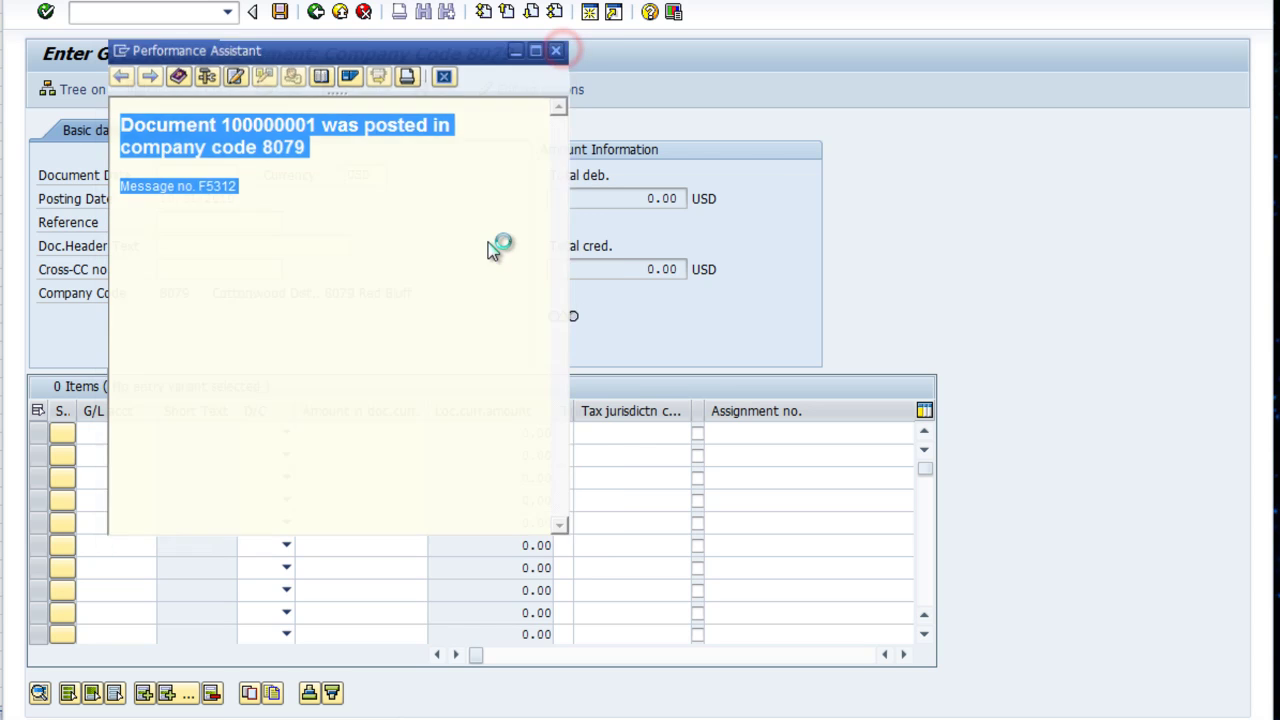